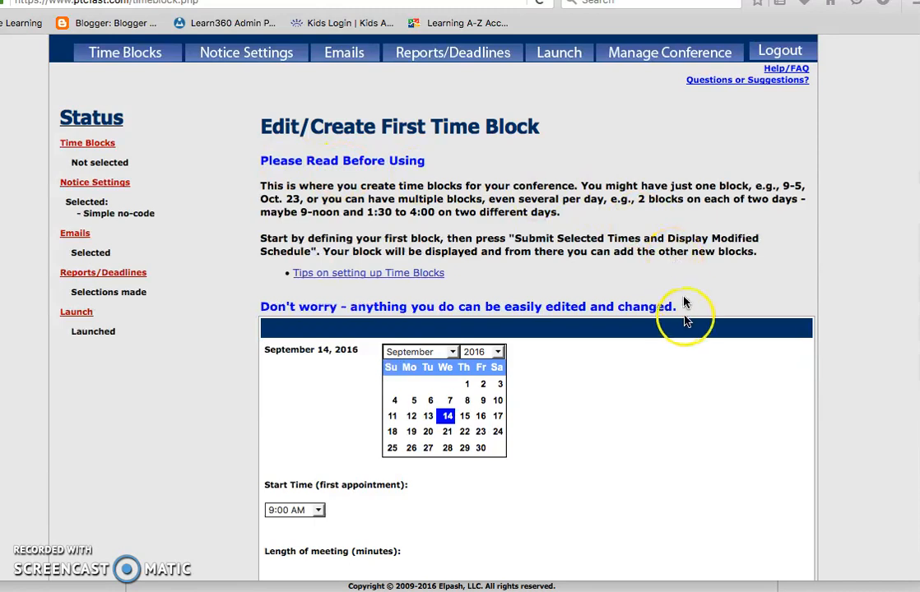
Step: Set the first time block's date to October 10, 2016
scroll(679, 396, down, 3)
scroll(682, 398, down, 3)
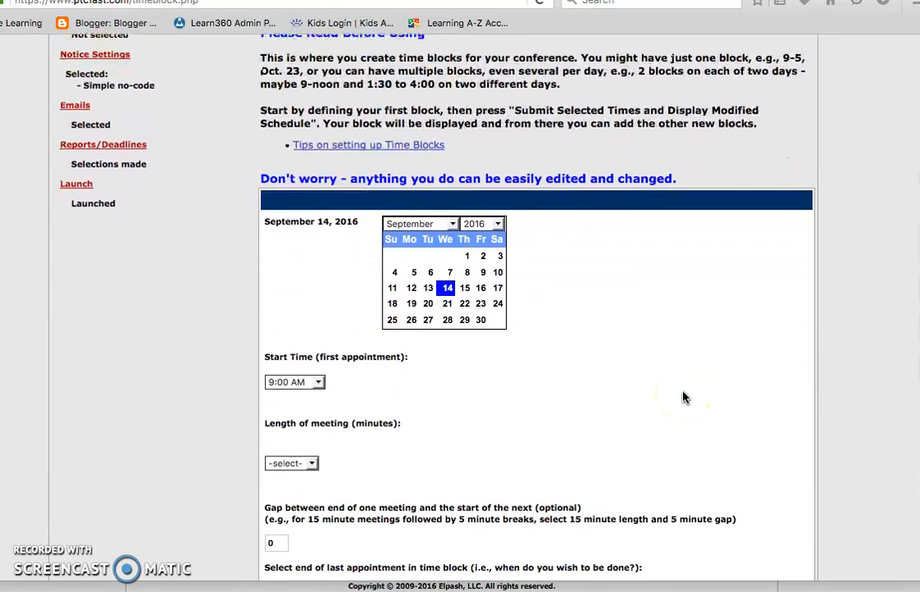
click(453, 212)
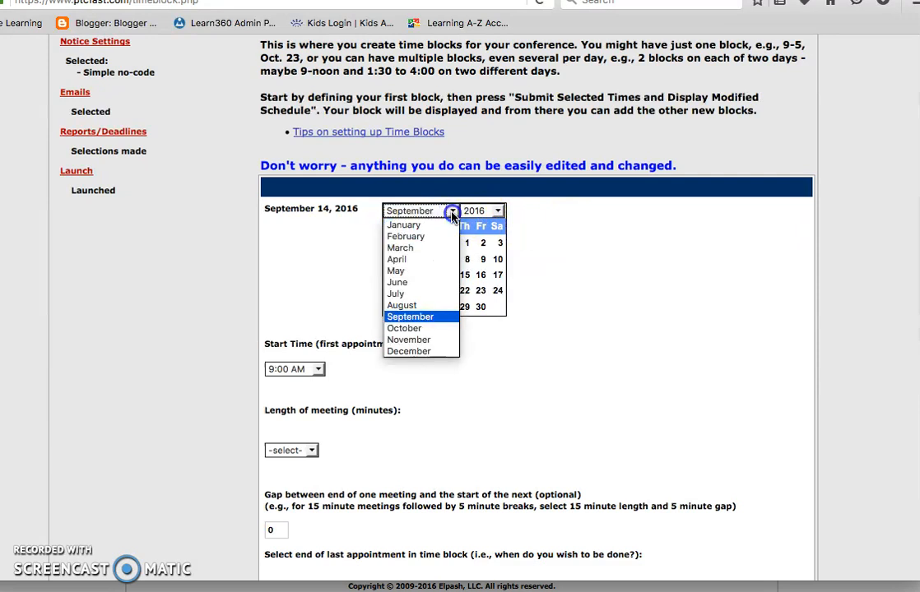
click(430, 328)
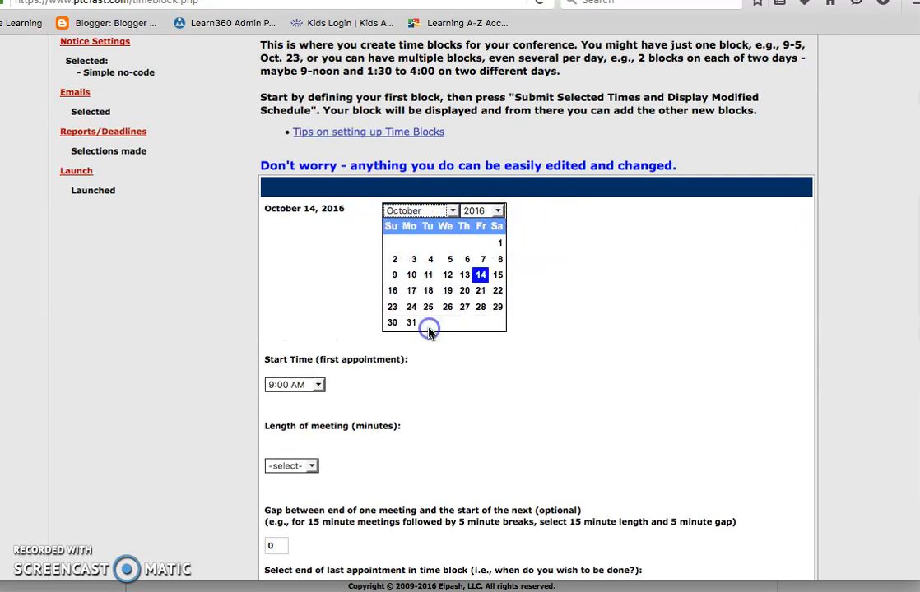
click(412, 277)
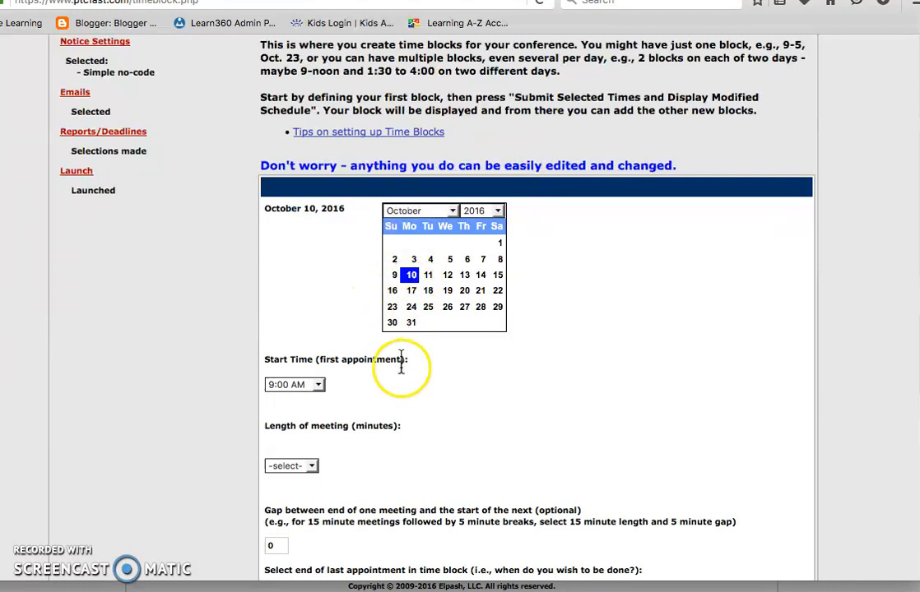
Step: Set the time block's first appointment to start at 12:00 PM and the meeting length to 20 minutes
scroll(372, 384, down, 3)
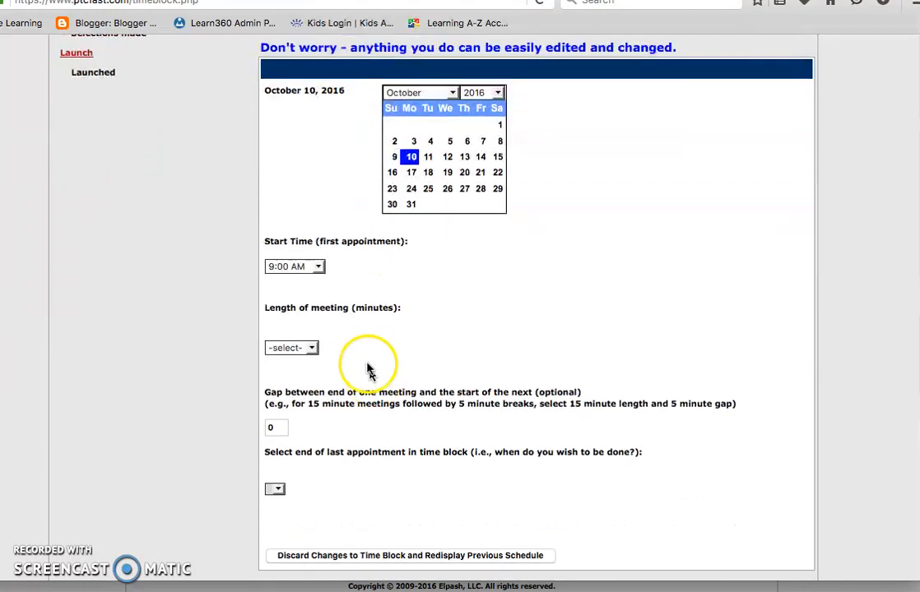
click(309, 267)
click(296, 406)
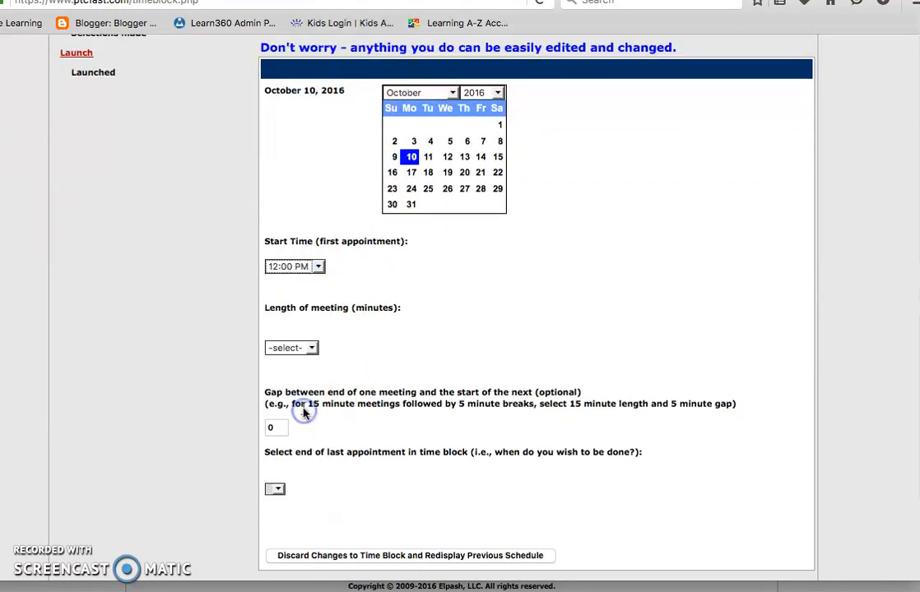
click(312, 348)
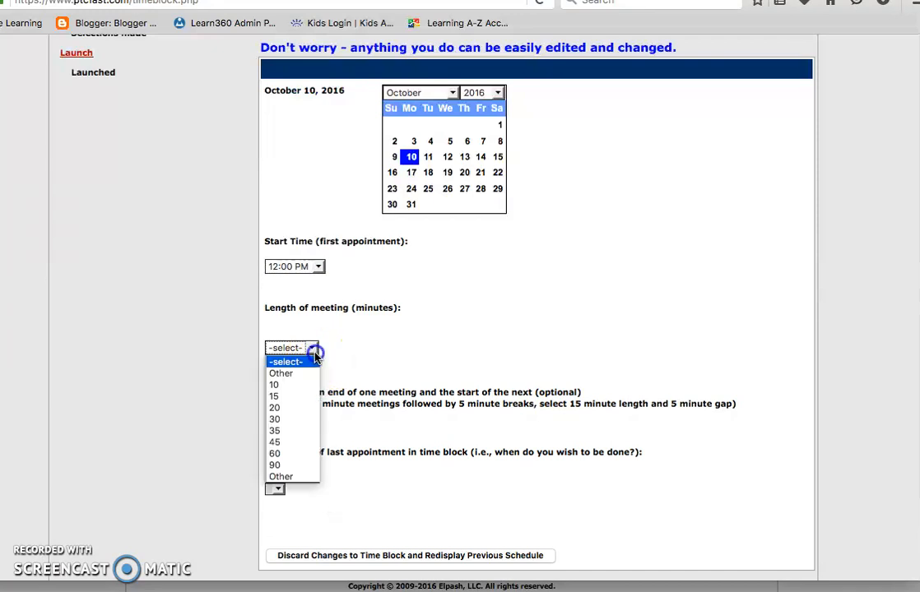
click(304, 409)
Step: Set the gap between the end of one meeting and the start of the next to 10 minutes
click(280, 427)
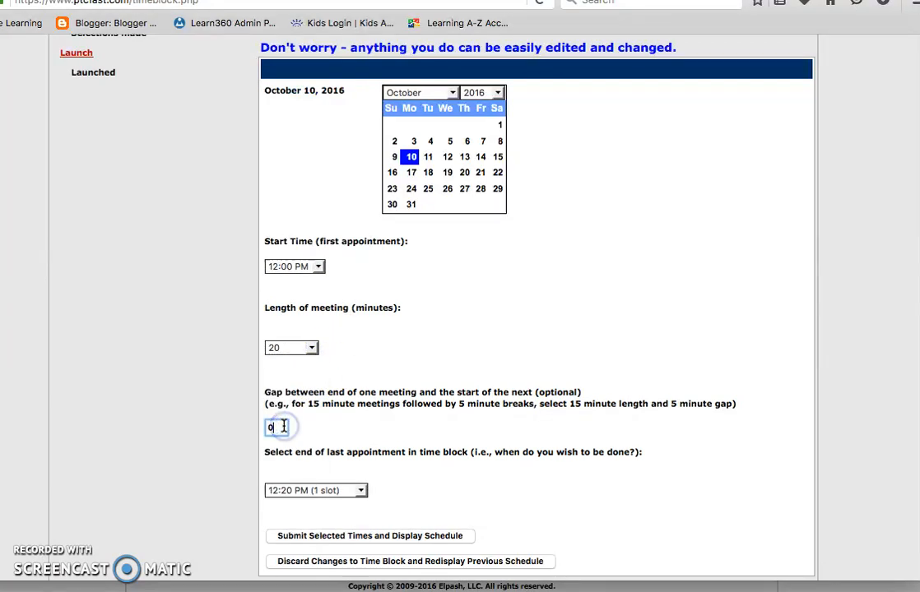
key(BackSpace)
text(10)
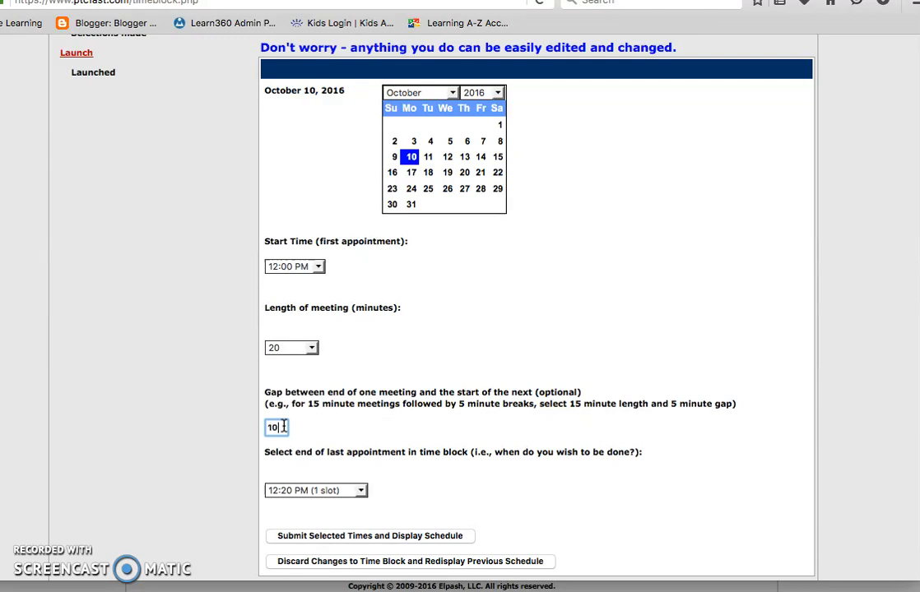
Step: Set the end of the last appointment to 4:00 PM and submit the selected times to the schedule
click(362, 491)
click(361, 492)
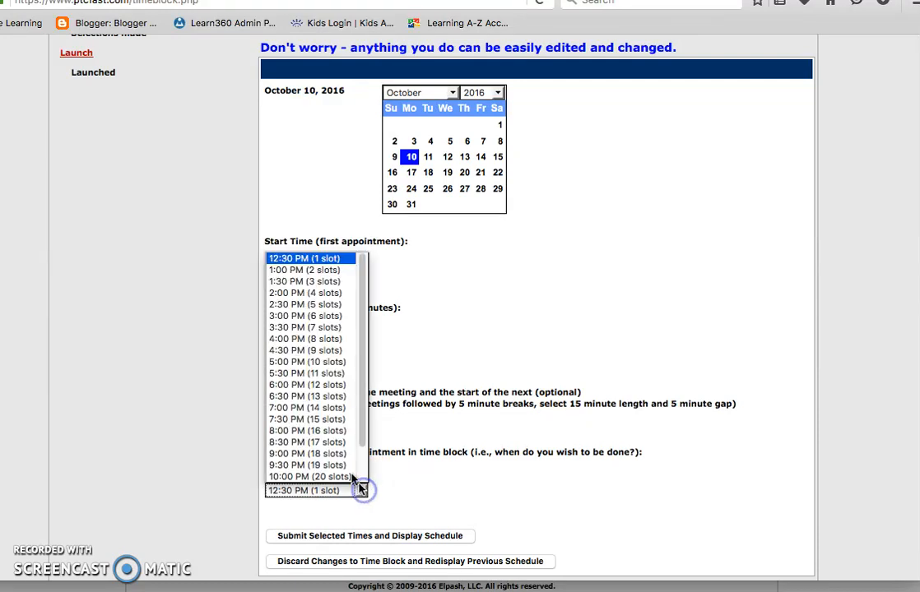
click(328, 339)
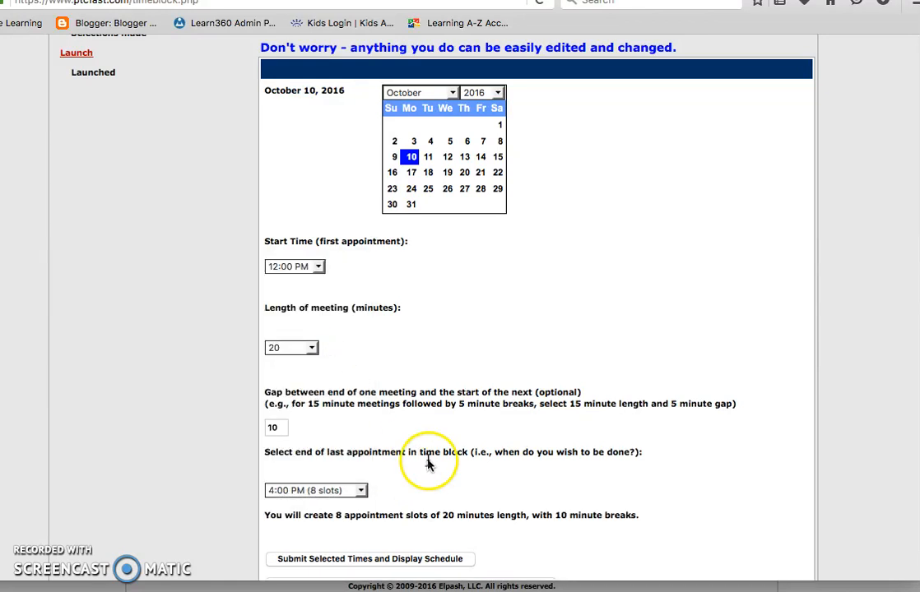
scroll(428, 465, down, 2)
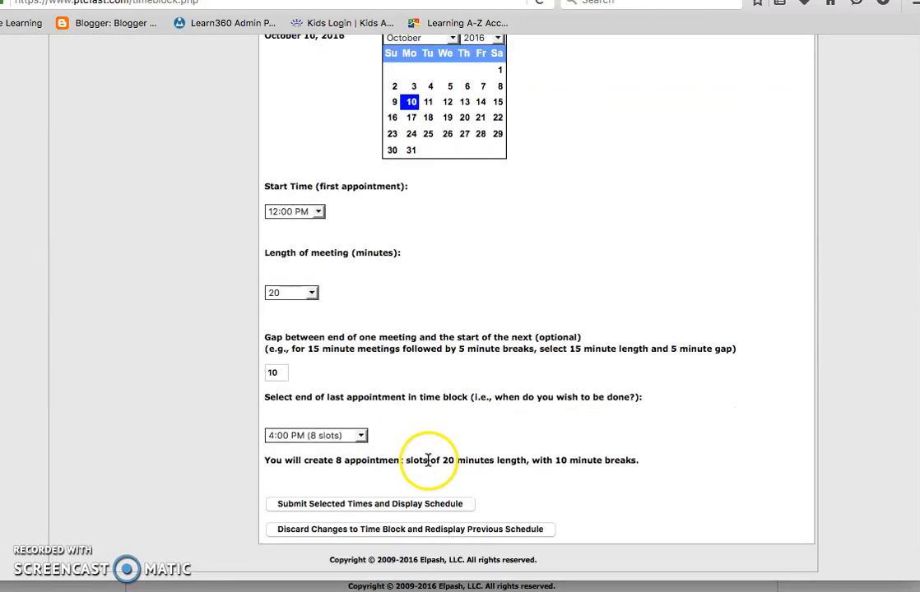
click(439, 505)
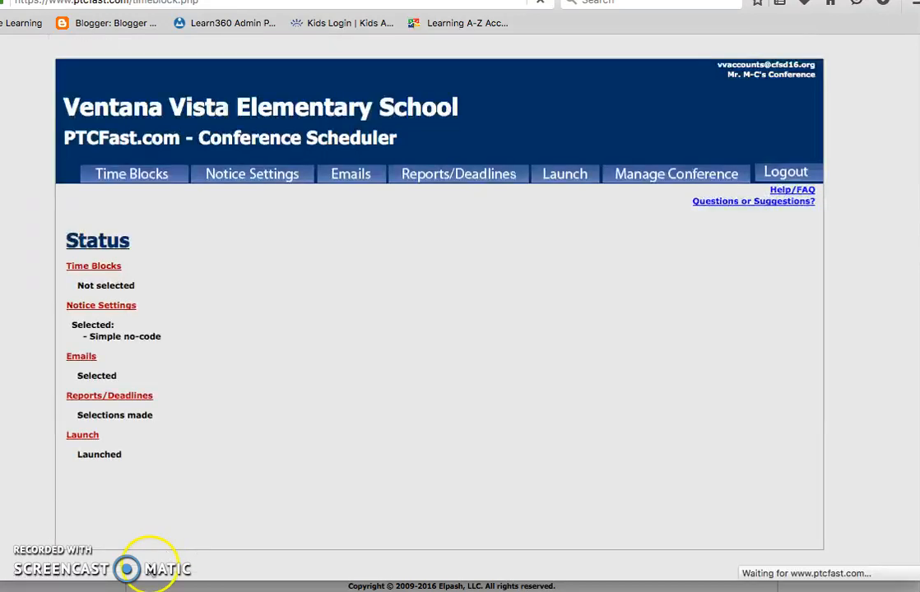
Step: Add a new time block to the conference and set its date to October 11, 2016
scroll(577, 448, down, 4)
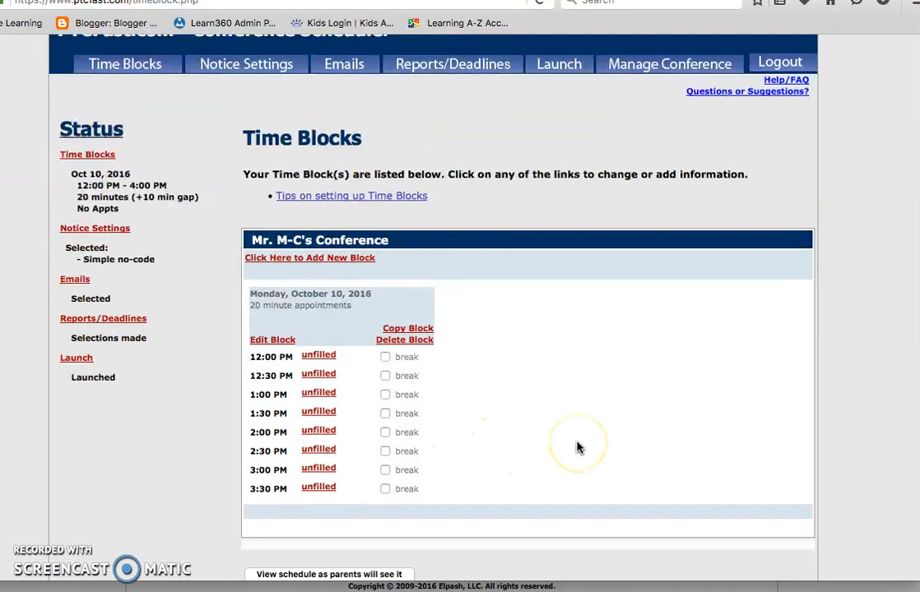
click(335, 263)
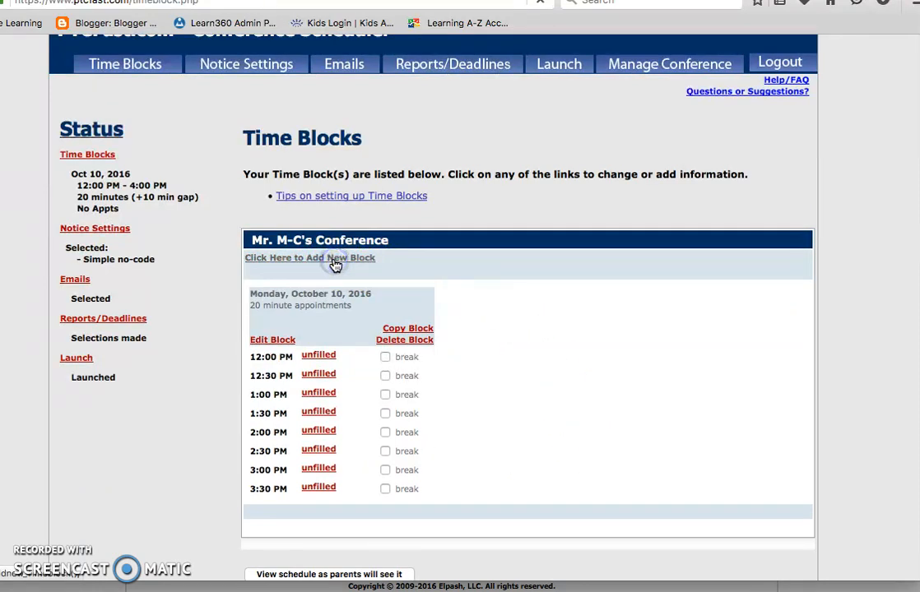
scroll(569, 440, down, 4)
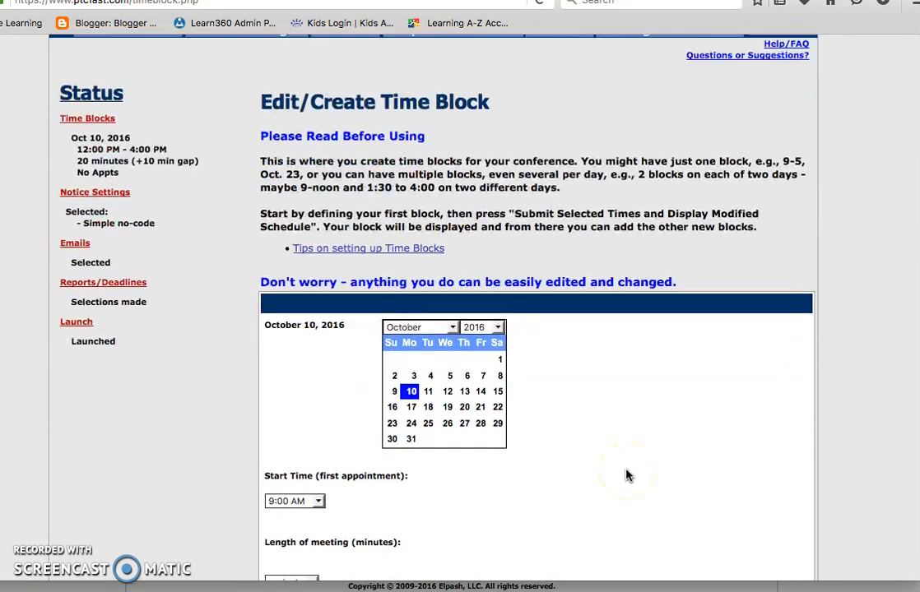
scroll(569, 440, down, 3)
click(428, 282)
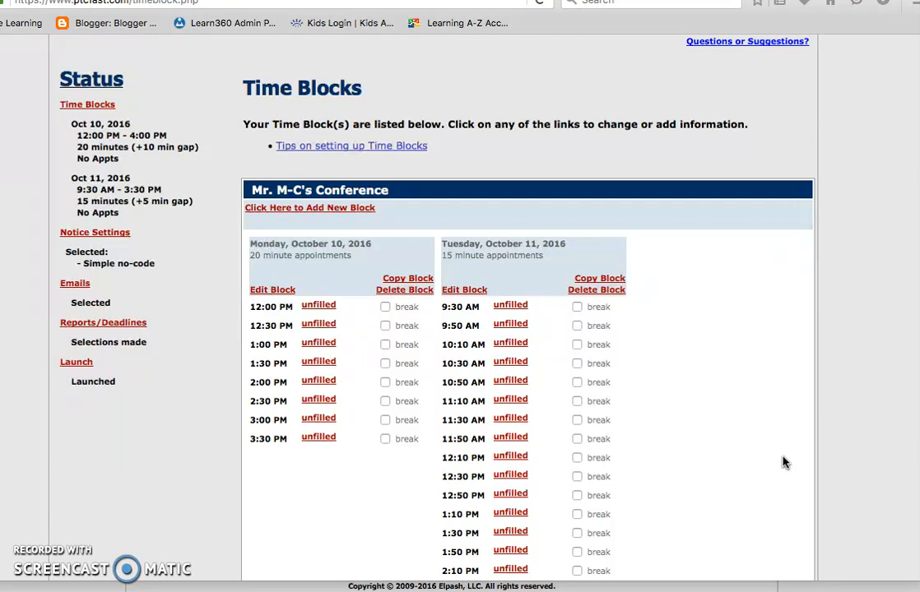
Step: Preview the schedule as parents will see it and examine the appointment slots for both days
scroll(783, 464, down, 5)
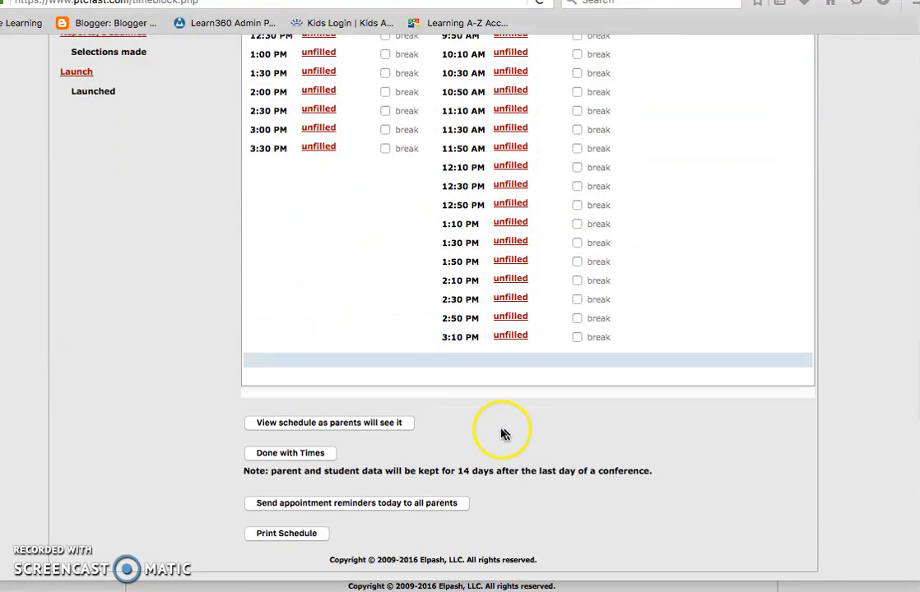
click(369, 425)
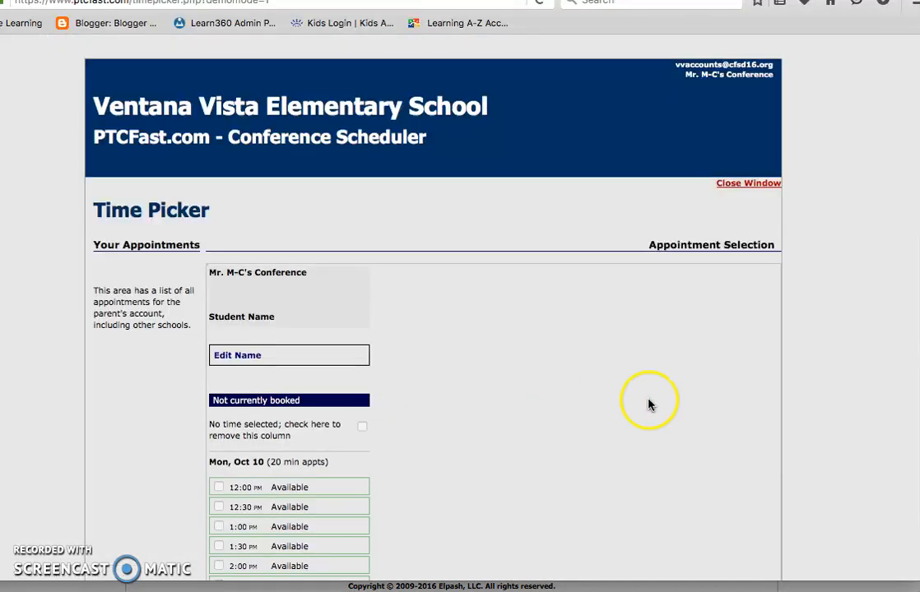
scroll(743, 379, down, 3)
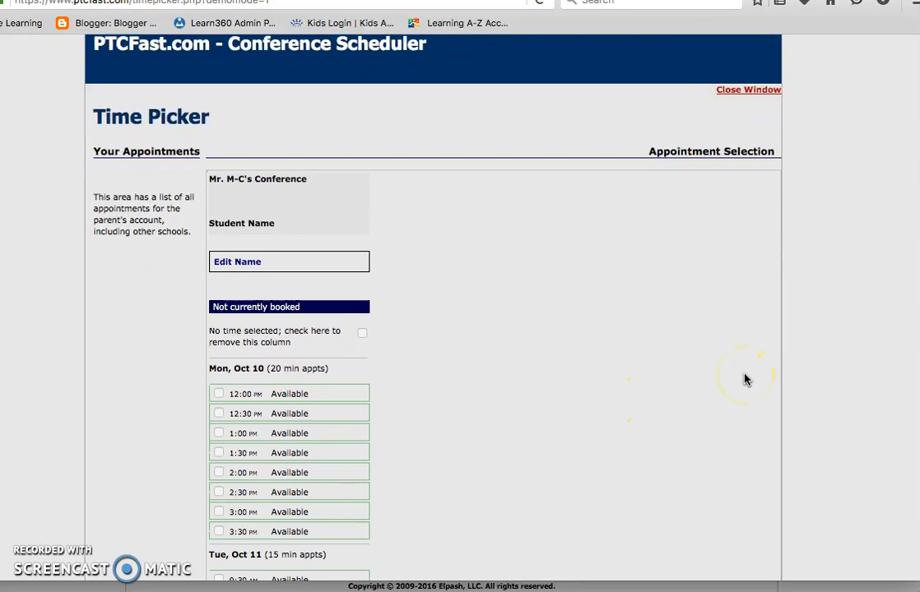
scroll(744, 379, down, 2)
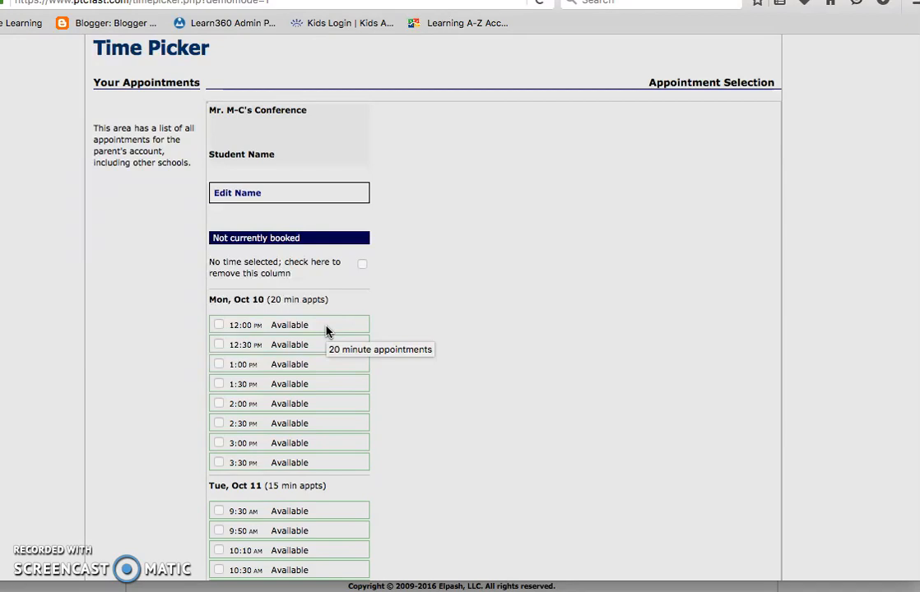
click(361, 333)
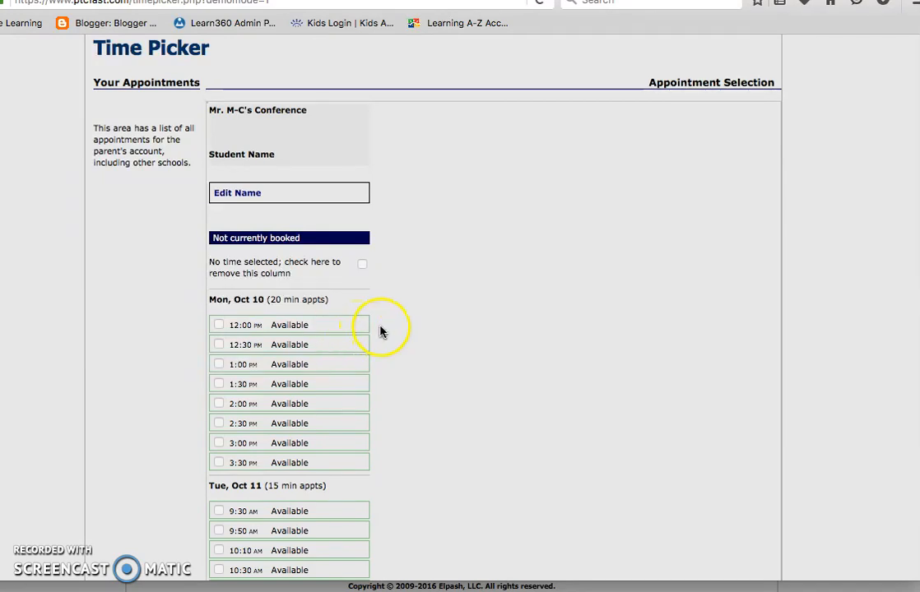
scroll(499, 322, up, 2)
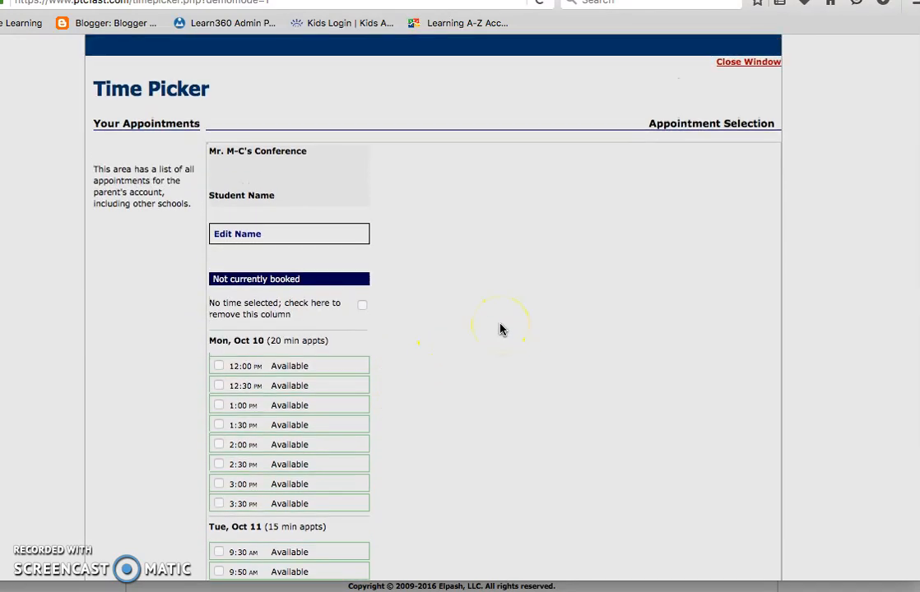
scroll(502, 328, up, 1)
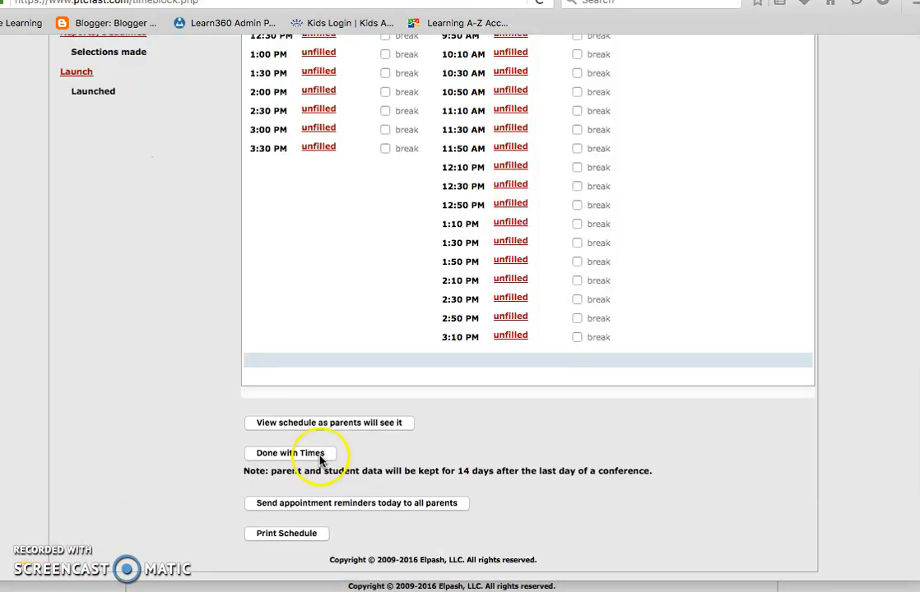
Step: Finish the time block setup and submit the No Code Option as the method for notifying parents
click(320, 456)
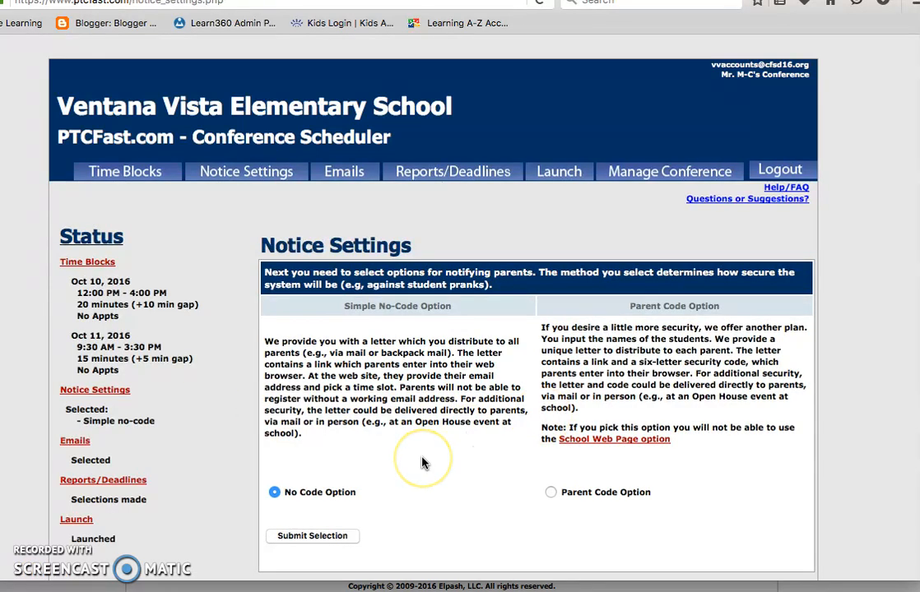
scroll(421, 463, down, 2)
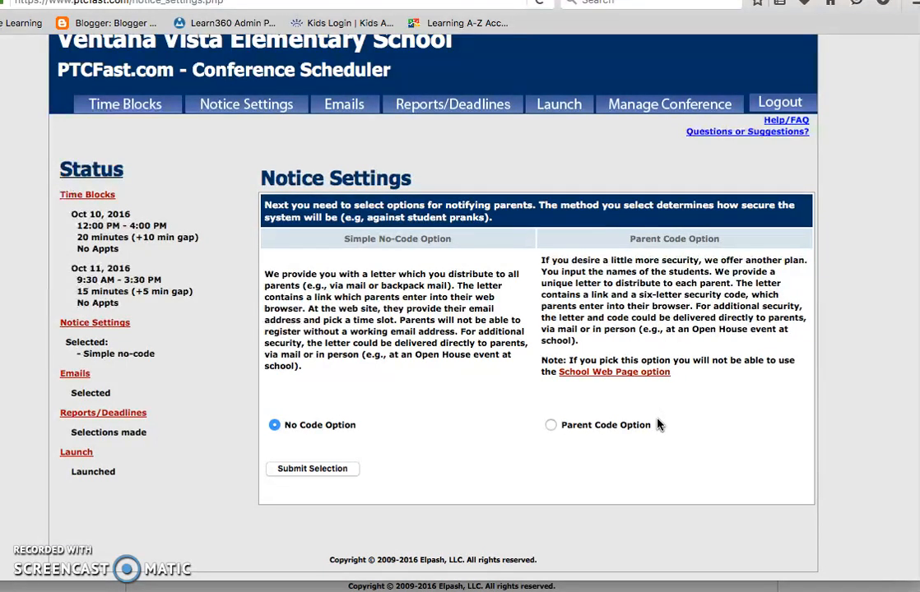
click(308, 426)
click(409, 428)
click(318, 470)
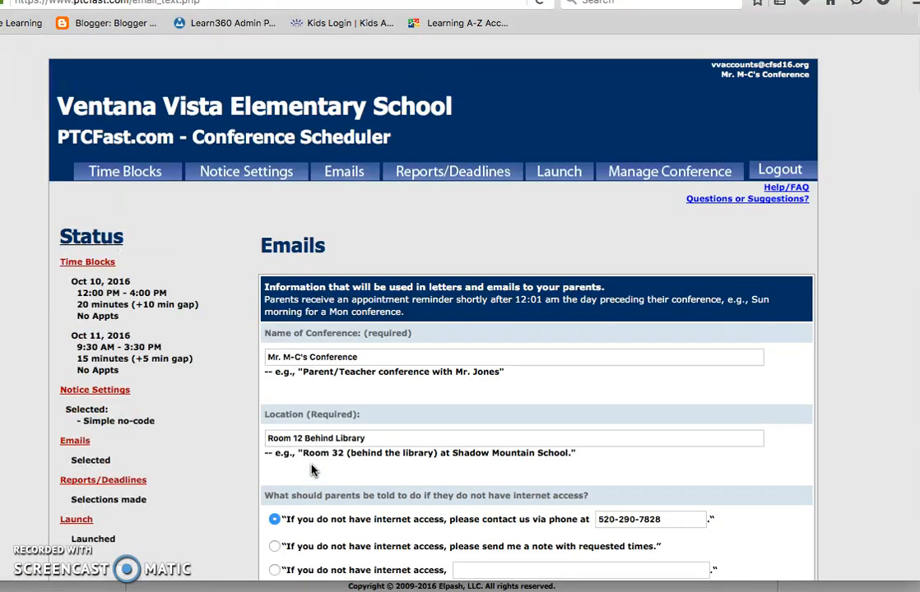
Step: Check the conference name and location, and choose contact by phone as the instruction for parents without internet access
click(650, 451)
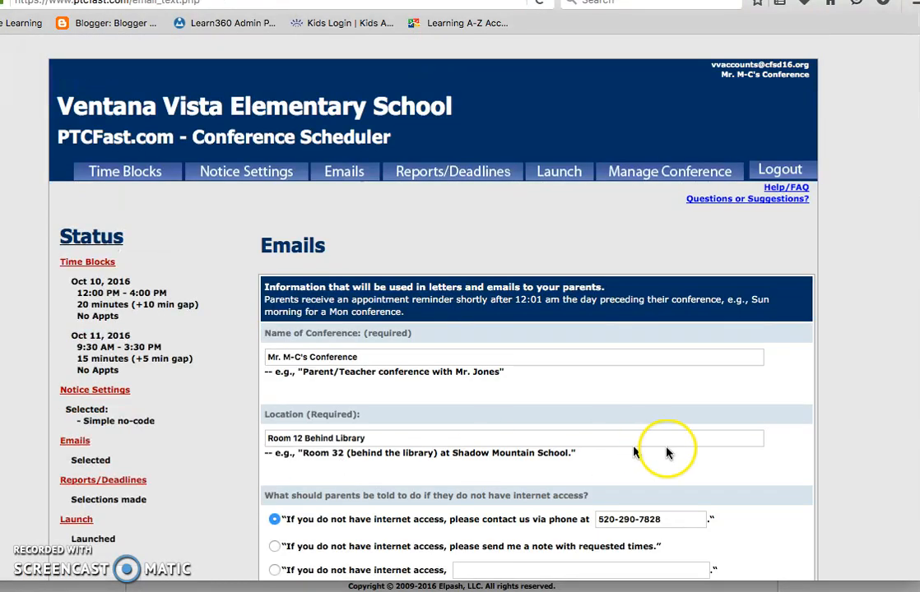
scroll(650, 451, down, 3)
scroll(667, 451, down, 2)
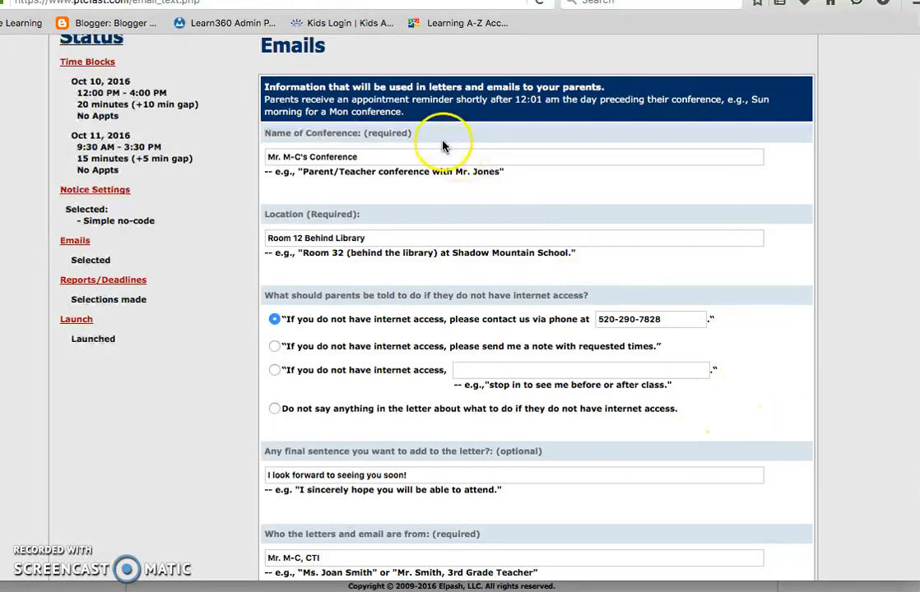
click(441, 239)
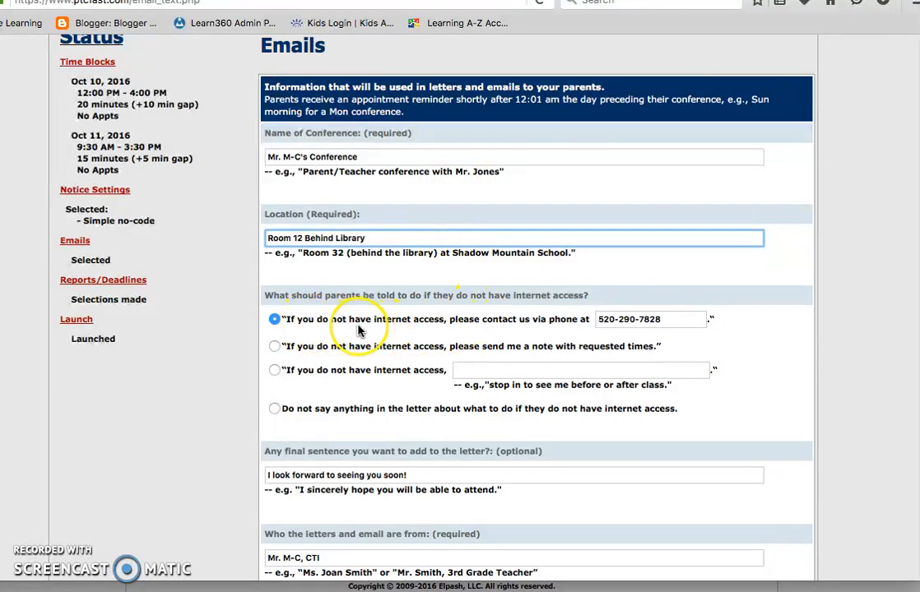
click(274, 319)
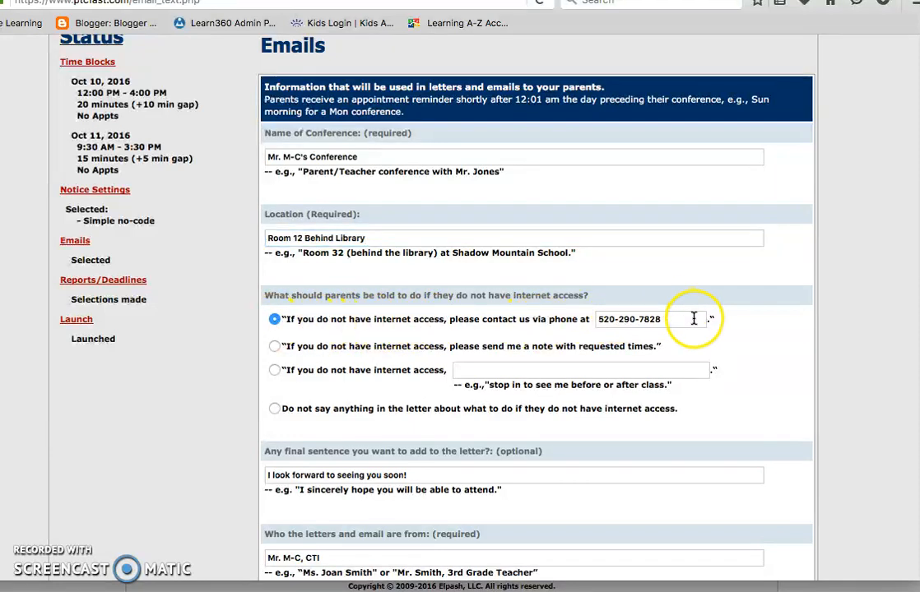
Step: Check the letter's final sentence and sender, choose the account holder as the reply recipient, and submit the email settings
scroll(749, 416, down, 3)
scroll(749, 416, down, 2)
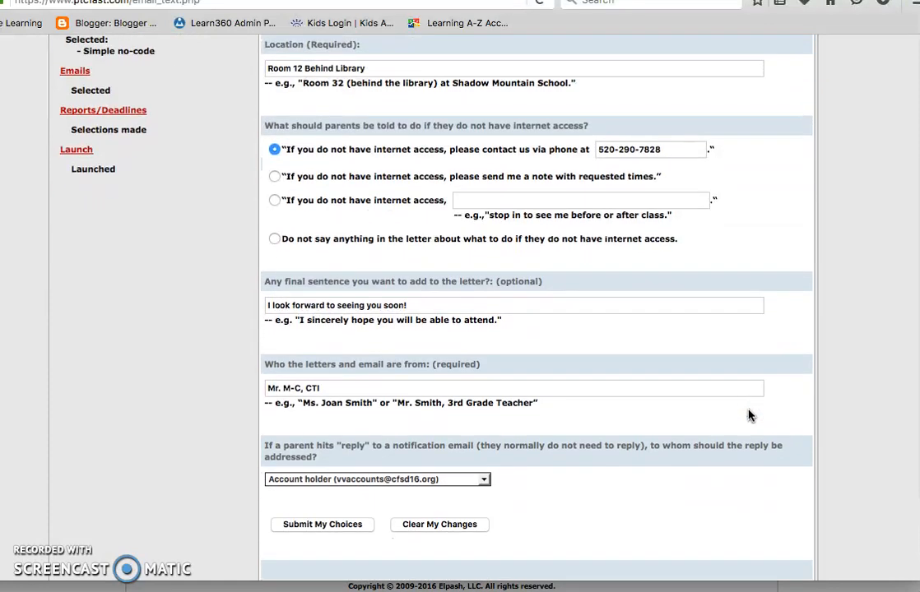
click(478, 295)
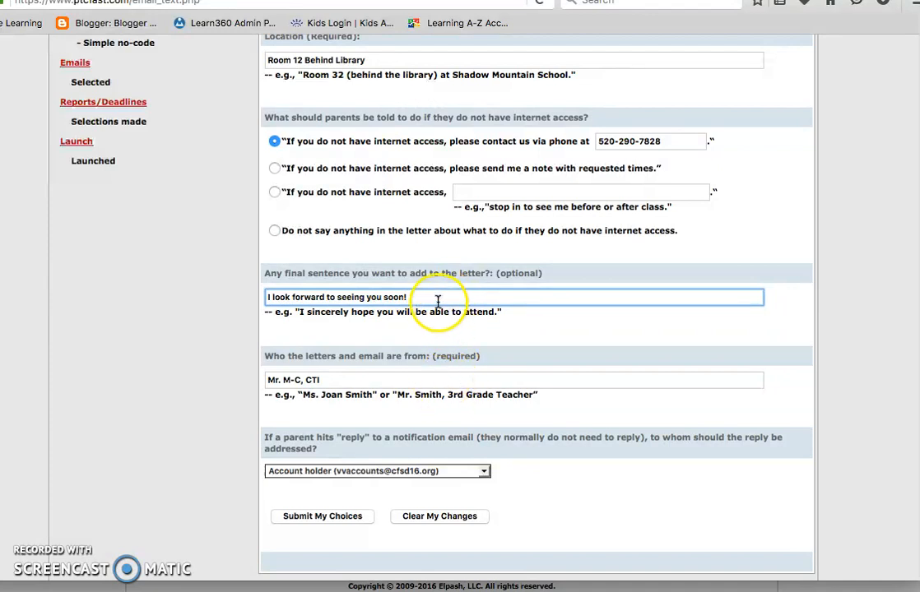
click(390, 378)
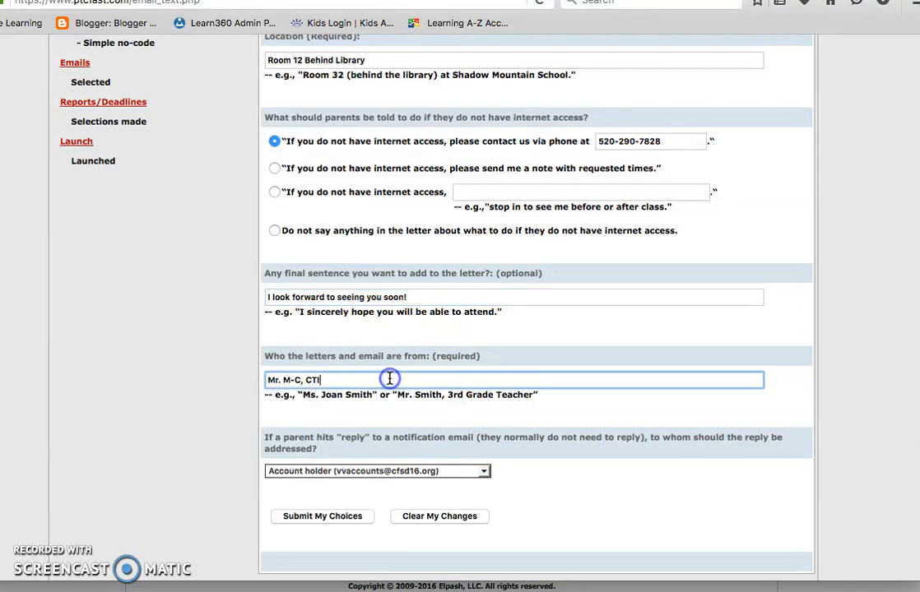
click(404, 472)
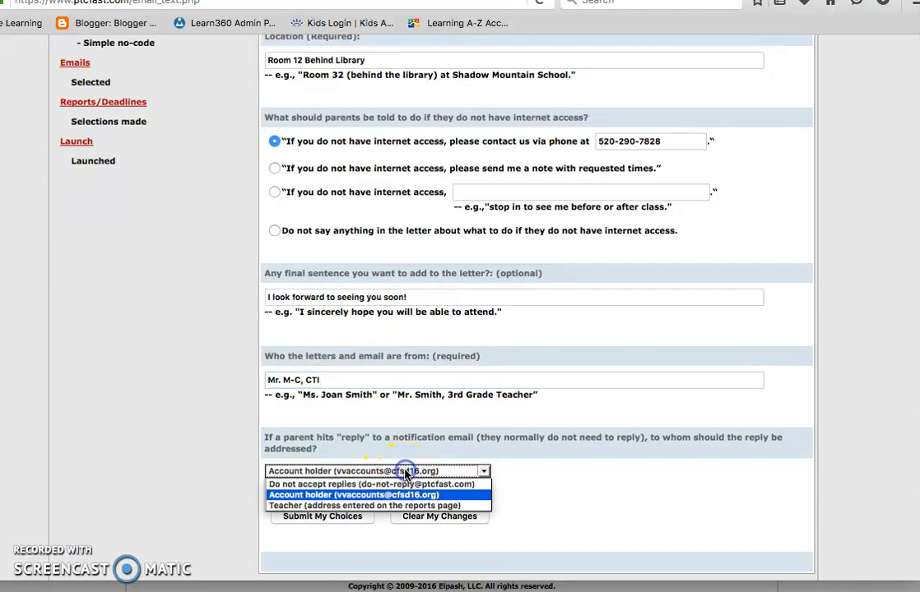
click(367, 494)
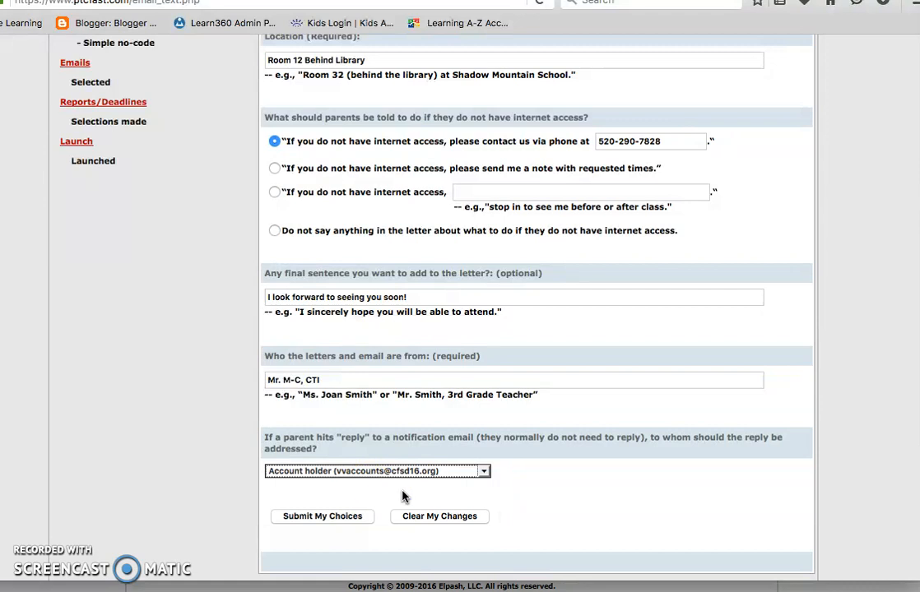
click(326, 518)
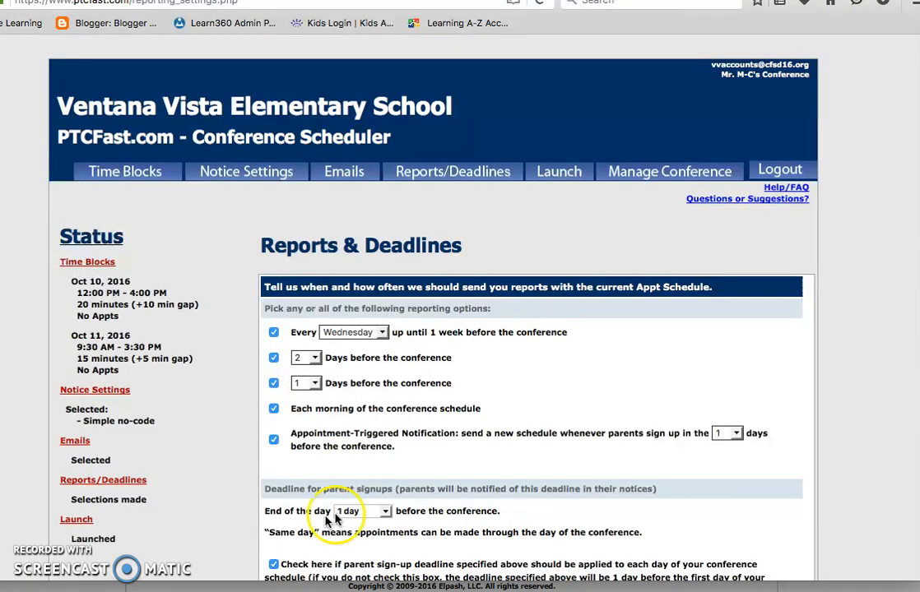
Step: Review the reporting options, parent sign-up deadline, full-schedule message, colleague access and grade level, and submit the report and deadline choices
scroll(852, 477, down, 1)
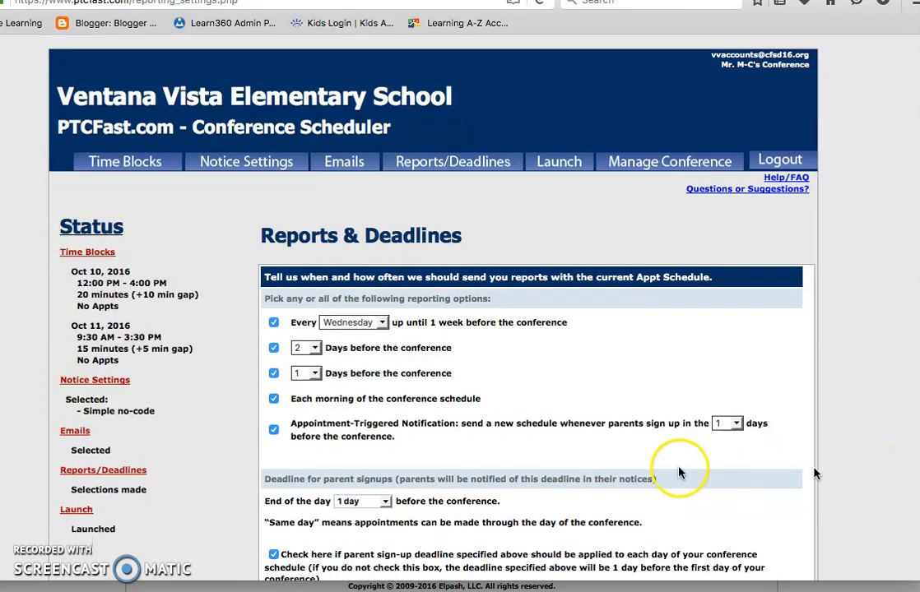
scroll(819, 345, down, 4)
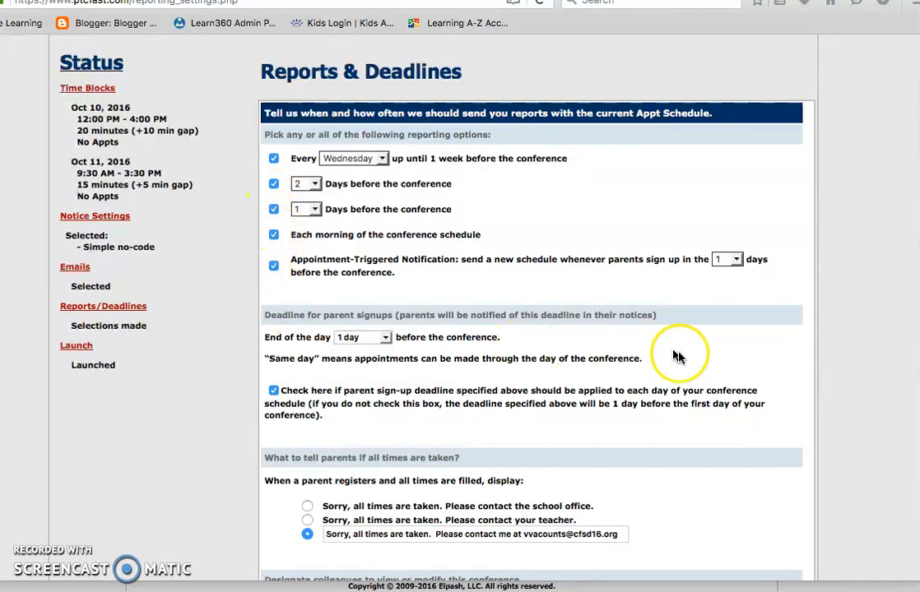
scroll(676, 356, down, 3)
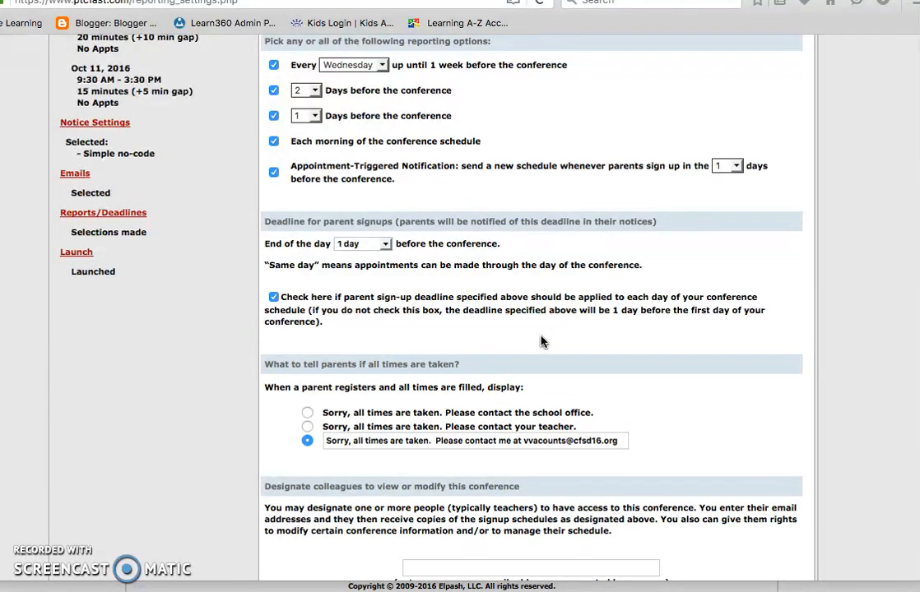
scroll(540, 342, down, 1)
scroll(698, 357, down, 4)
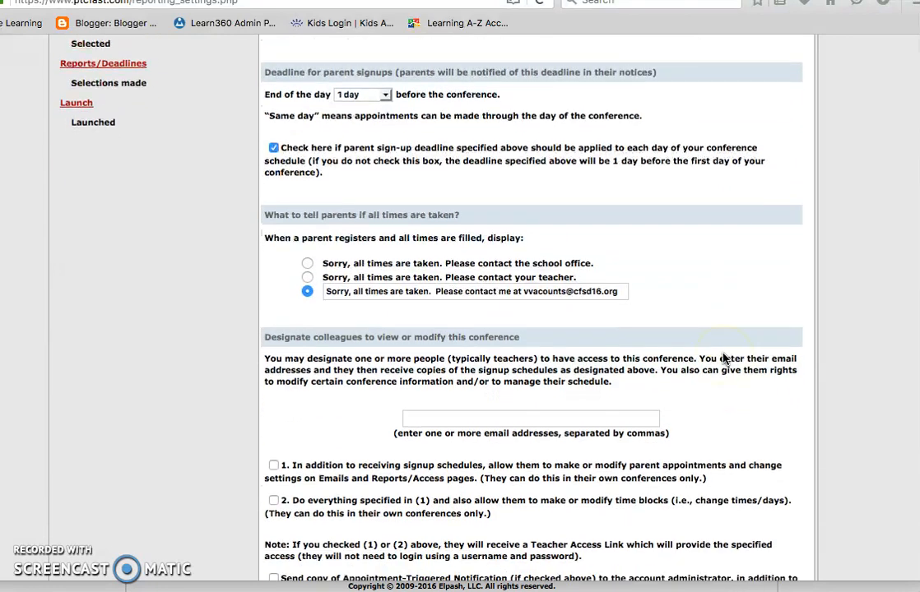
scroll(724, 359, down, 1)
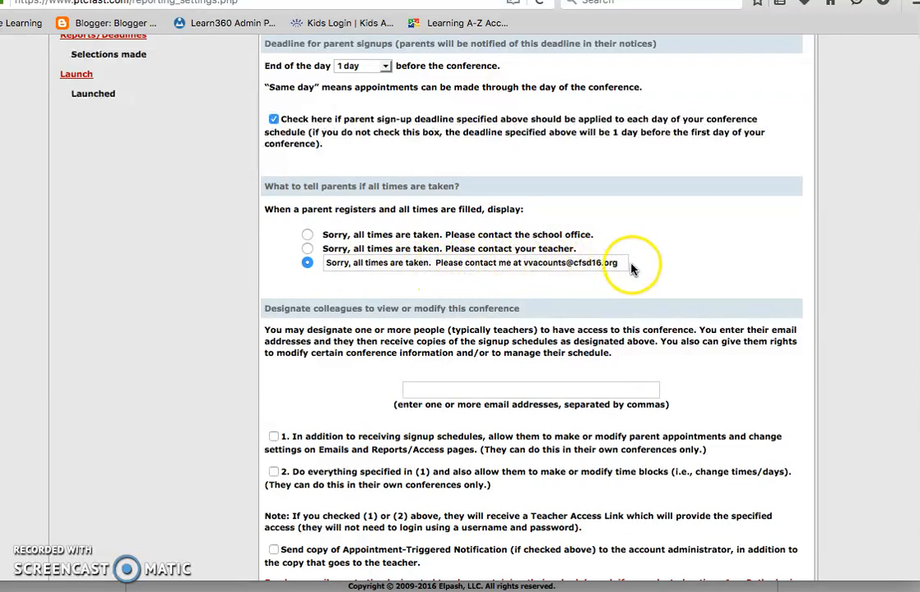
scroll(631, 305, down, 5)
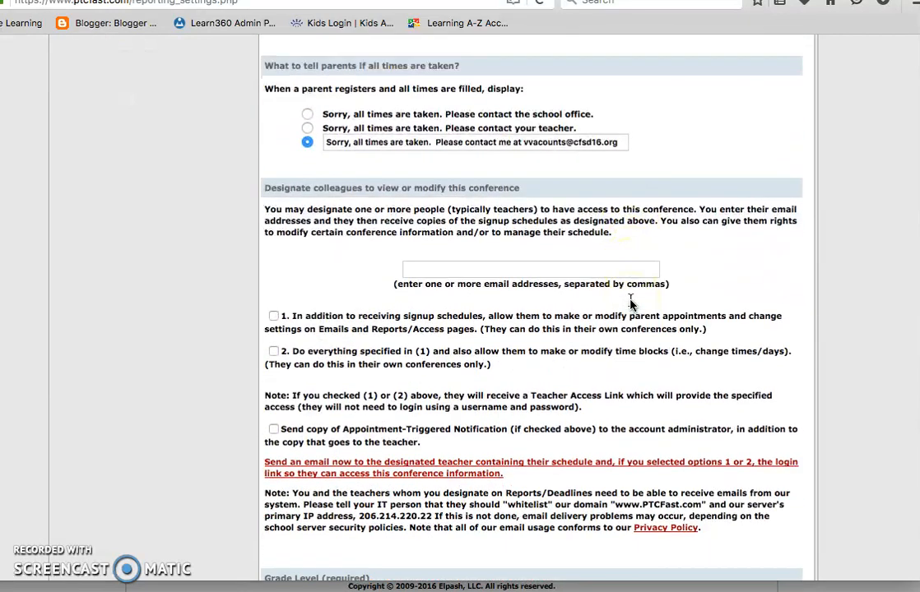
scroll(631, 304, down, 2)
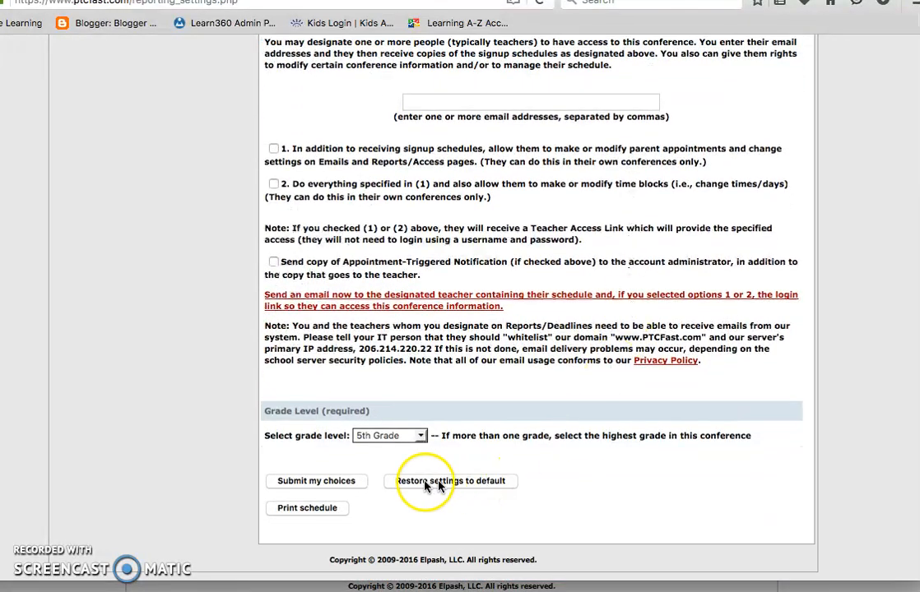
click(311, 486)
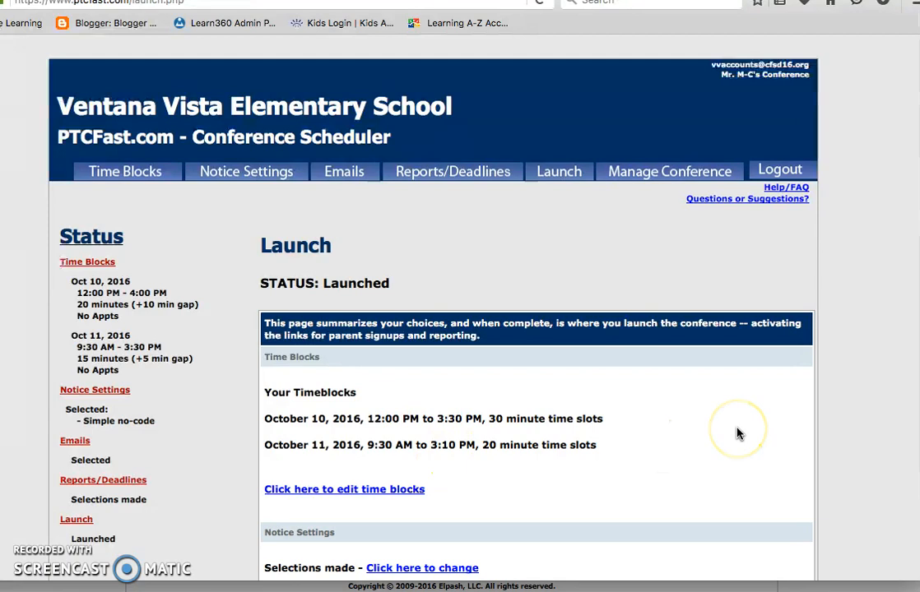
Step: Review the launch summary of time blocks, notice settings, emails and reports, and unlaunch the conference
scroll(737, 435, down, 5)
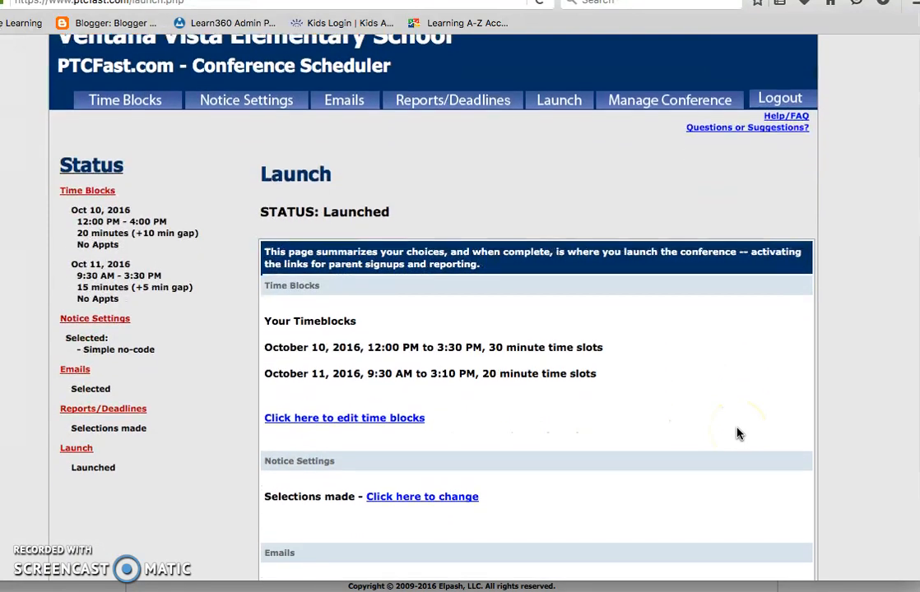
scroll(737, 435, down, 1)
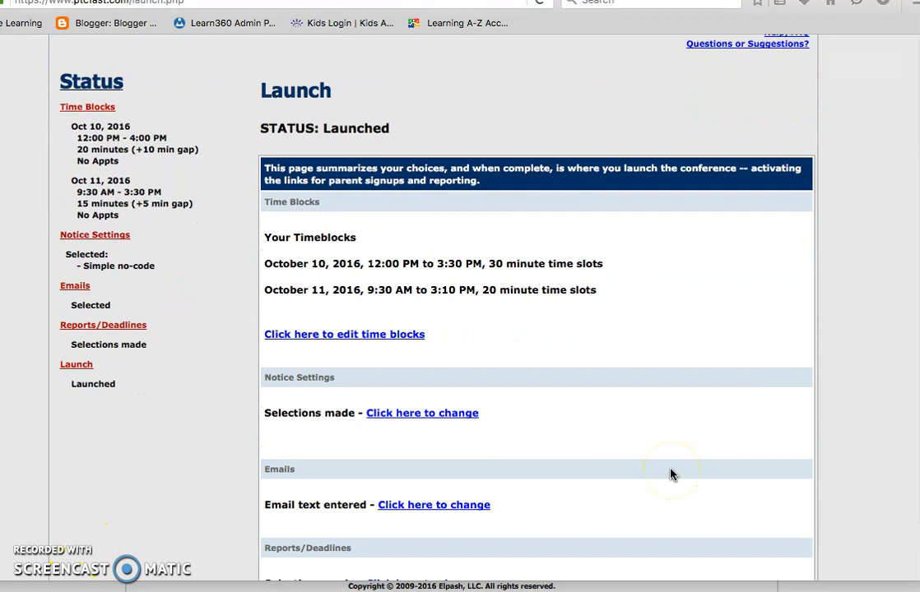
scroll(671, 475, down, 2)
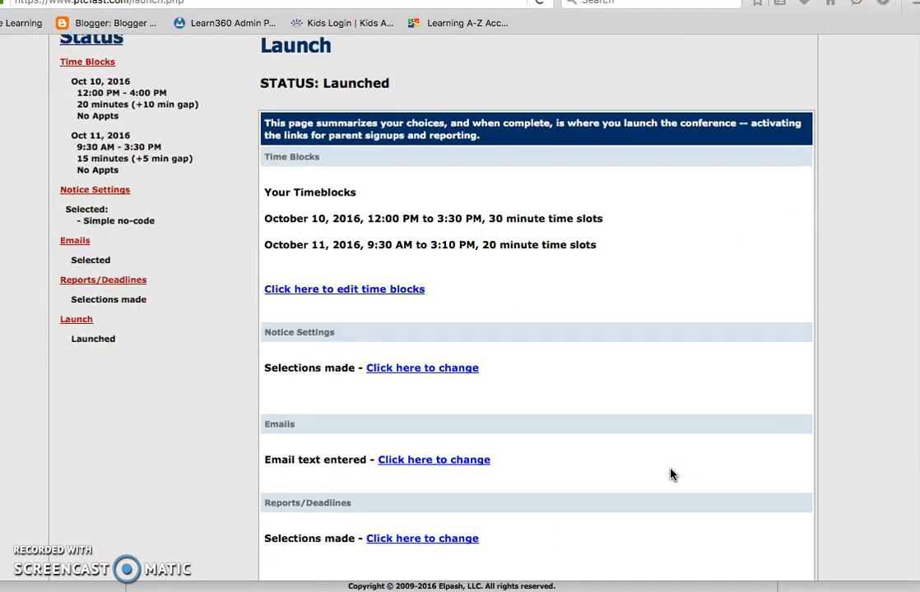
scroll(581, 397, down, 2)
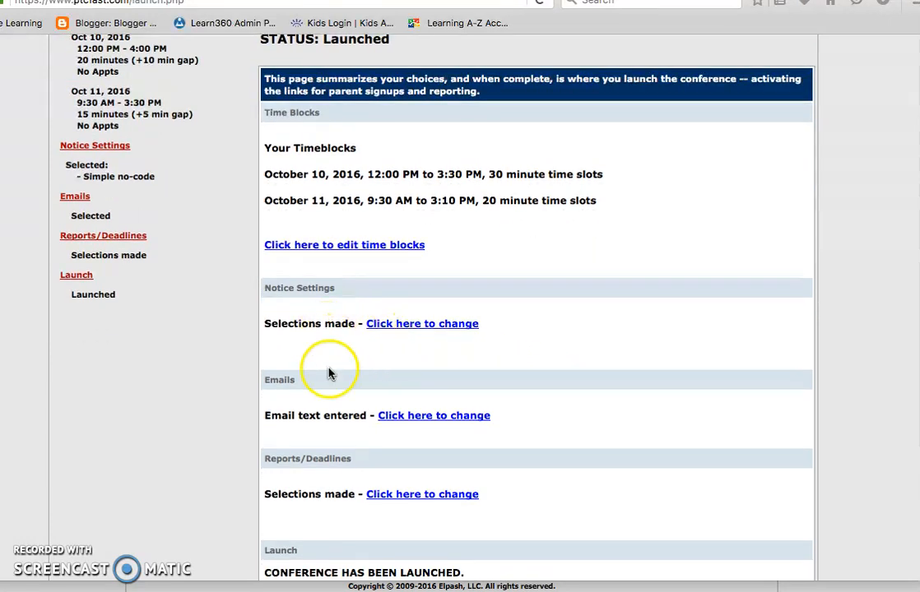
scroll(334, 435, down, 3)
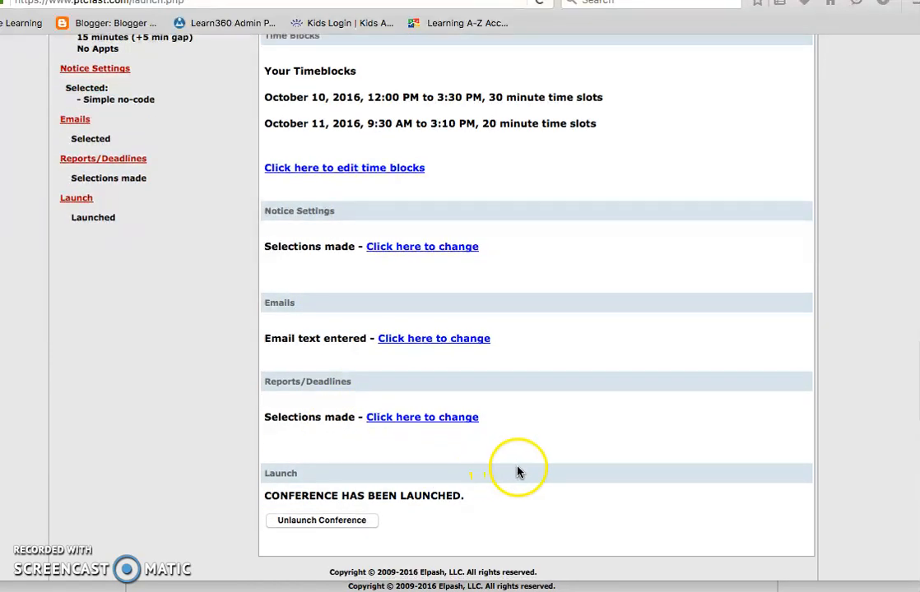
click(327, 520)
Step: Launch the conference, agreeing to the PTCFast.com Terms of Service and confirming the launch
click(333, 463)
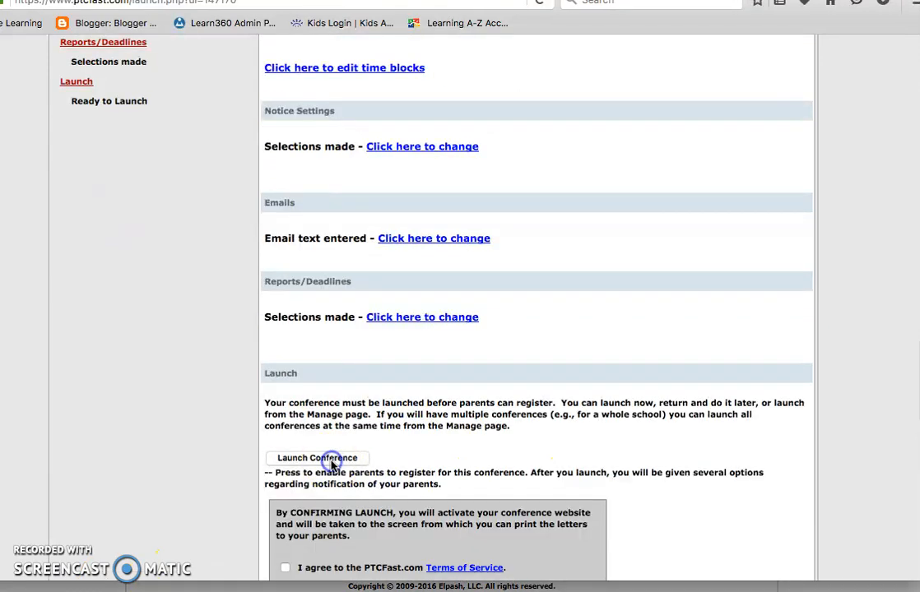
scroll(329, 454, down, 3)
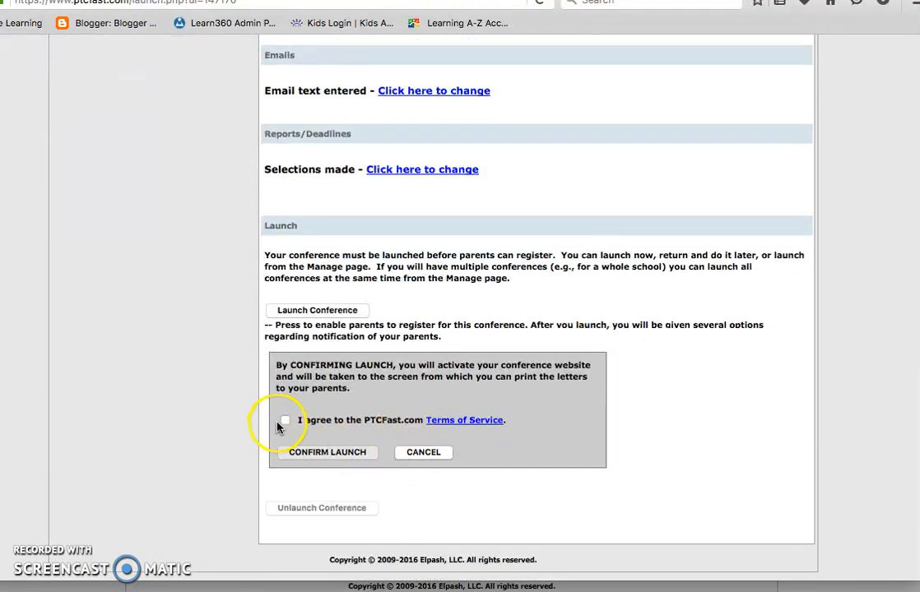
click(286, 421)
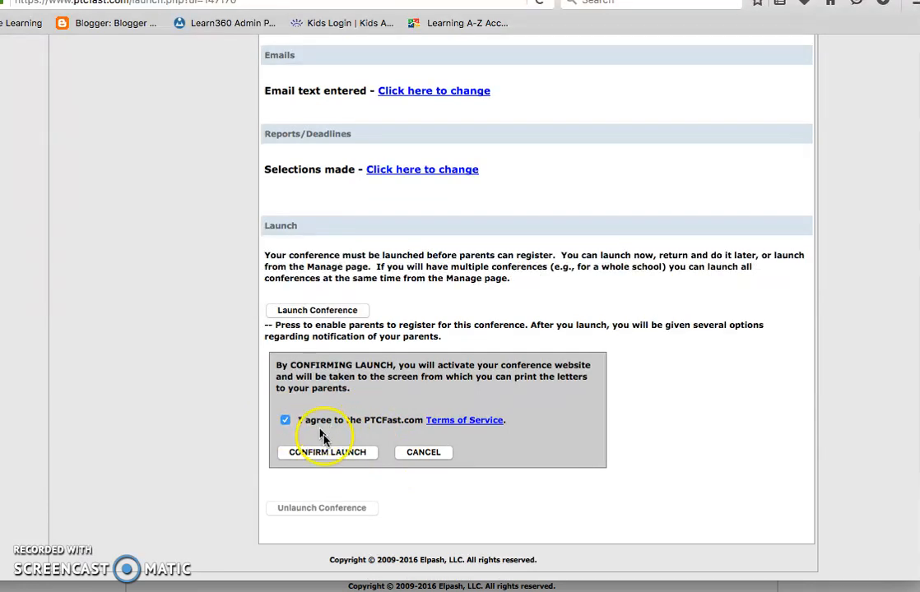
click(334, 454)
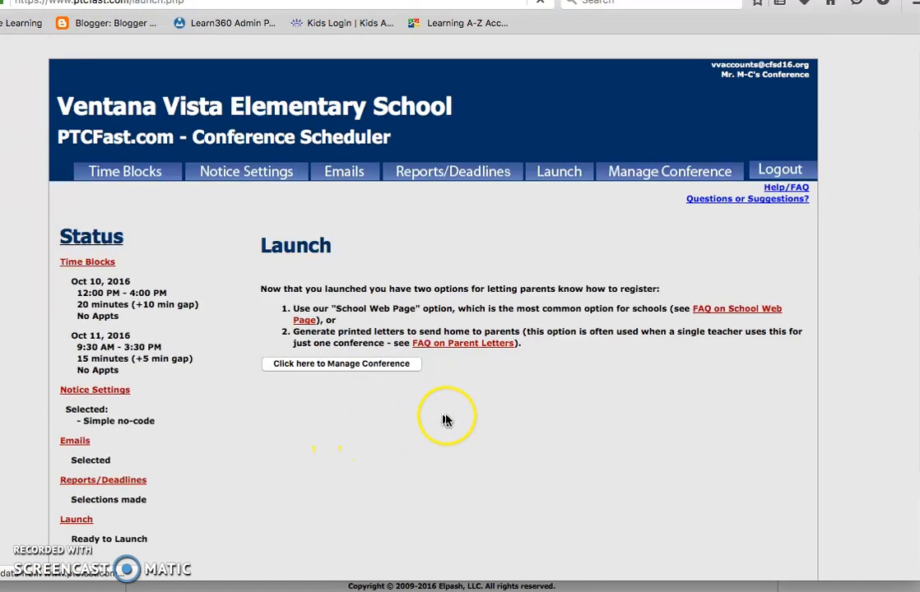
Step: Open the conference management page and examine its options for manual parent sign-up, time block changes and schedule printing
click(337, 364)
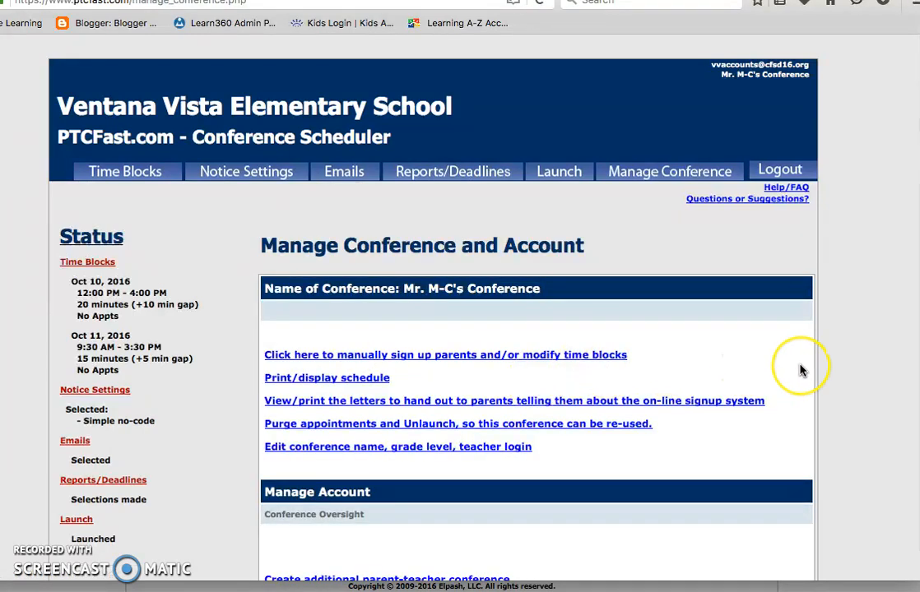
scroll(800, 371, down, 2)
scroll(801, 371, down, 1)
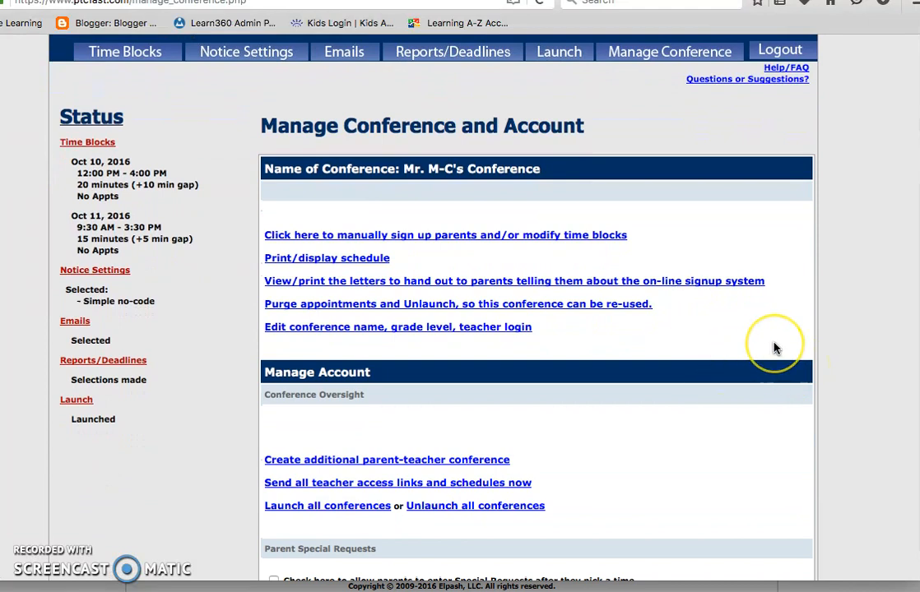
scroll(775, 348, down, 1)
scroll(775, 349, down, 2)
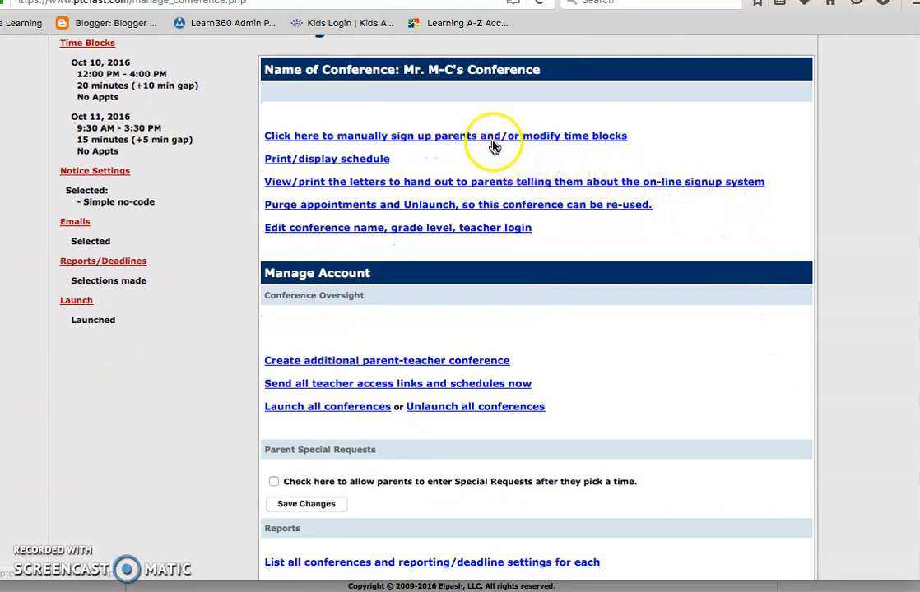
click(522, 147)
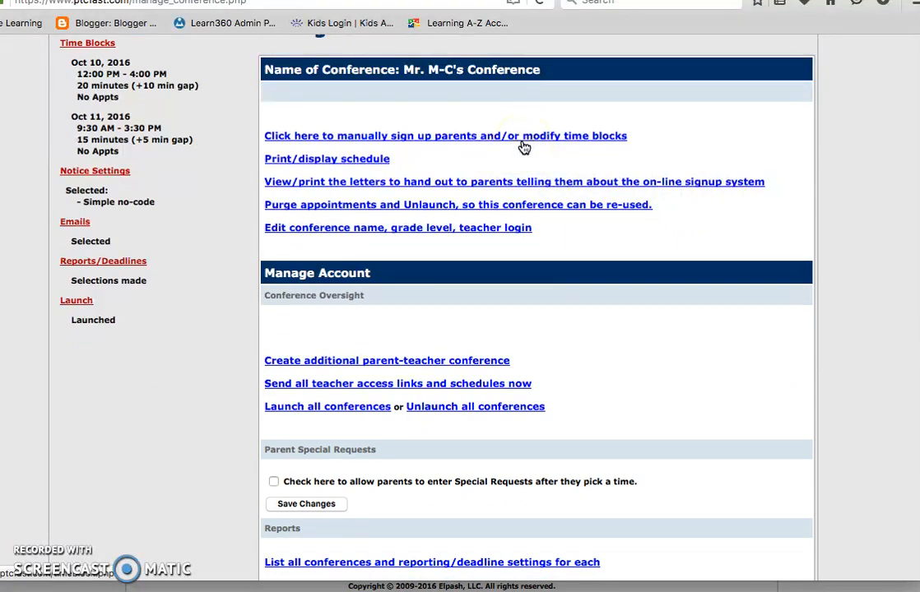
click(550, 138)
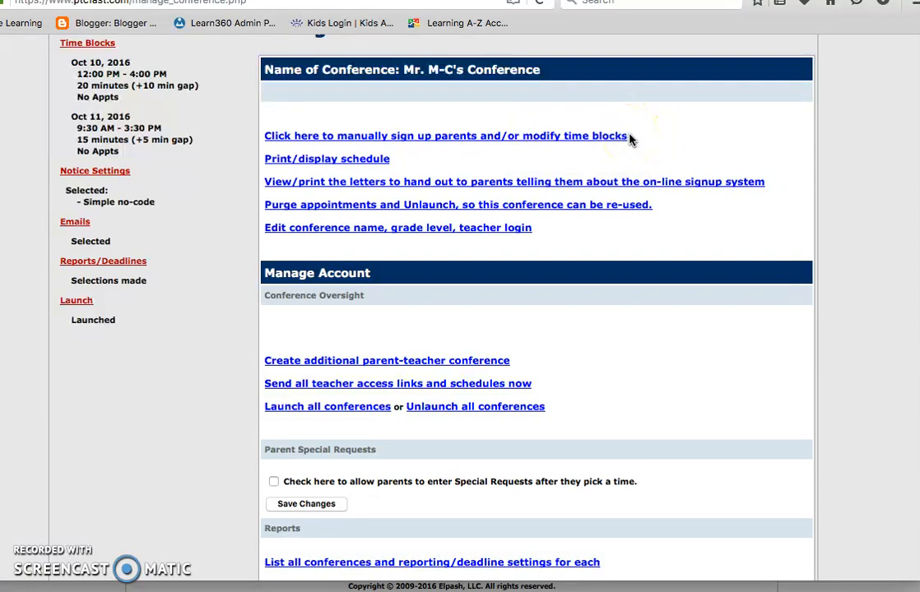
click(600, 138)
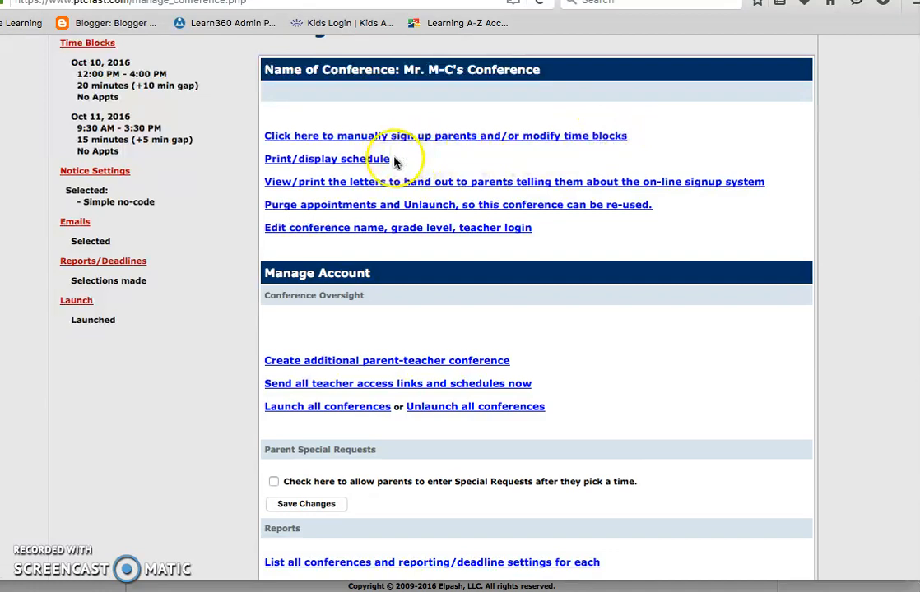
Step: Display the parent sign-up letter on screen for copying and highlight its registration link
click(521, 188)
scroll(460, 434, down, 2)
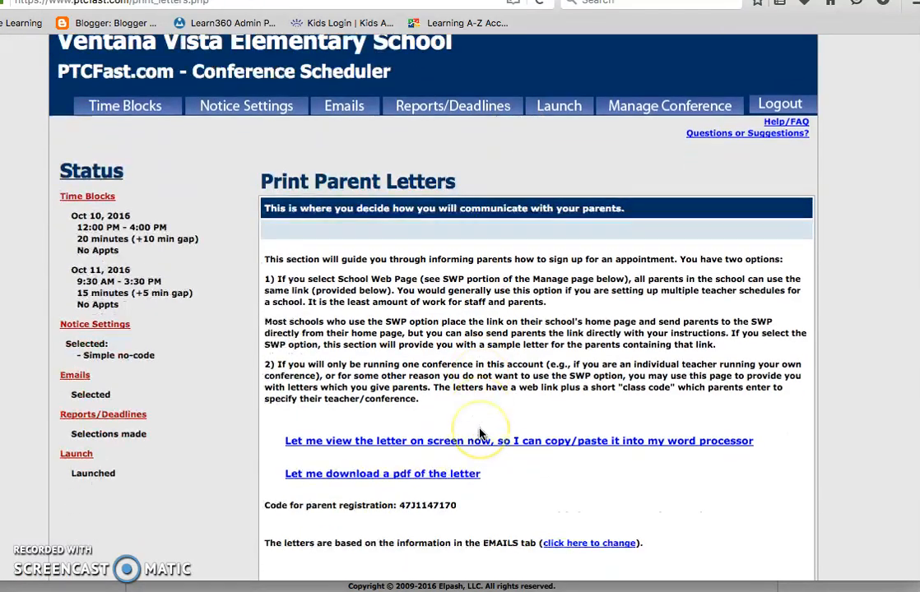
scroll(480, 434, down, 1)
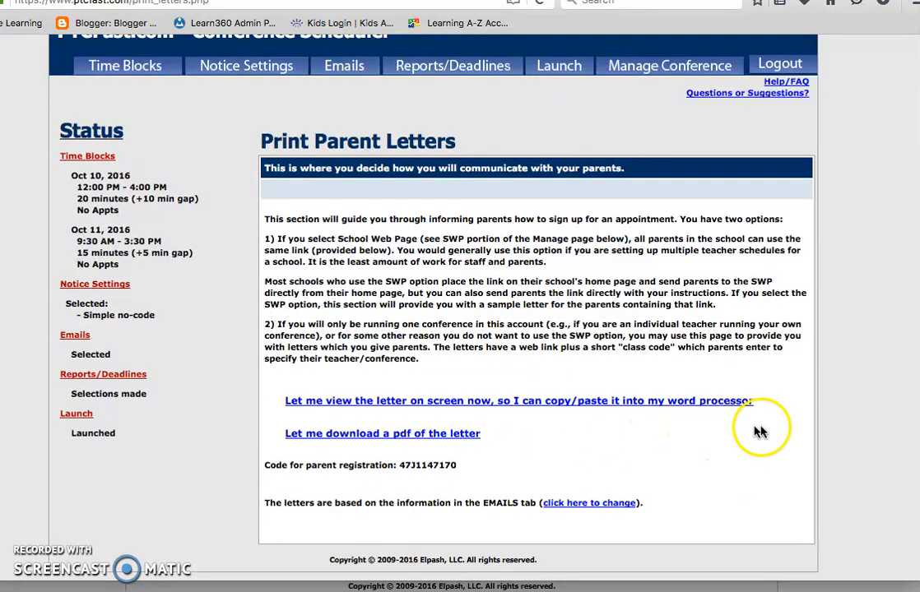
click(458, 442)
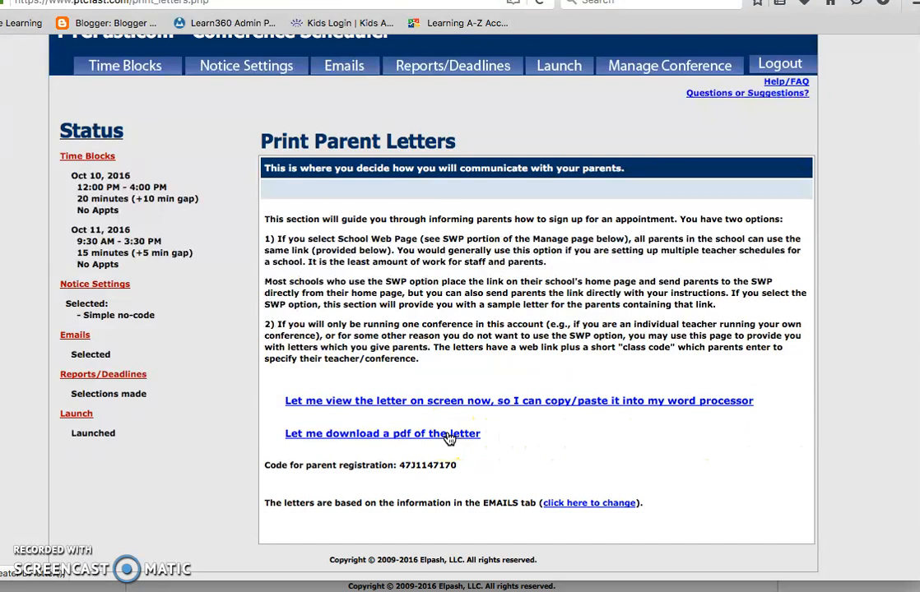
click(447, 403)
click(442, 402)
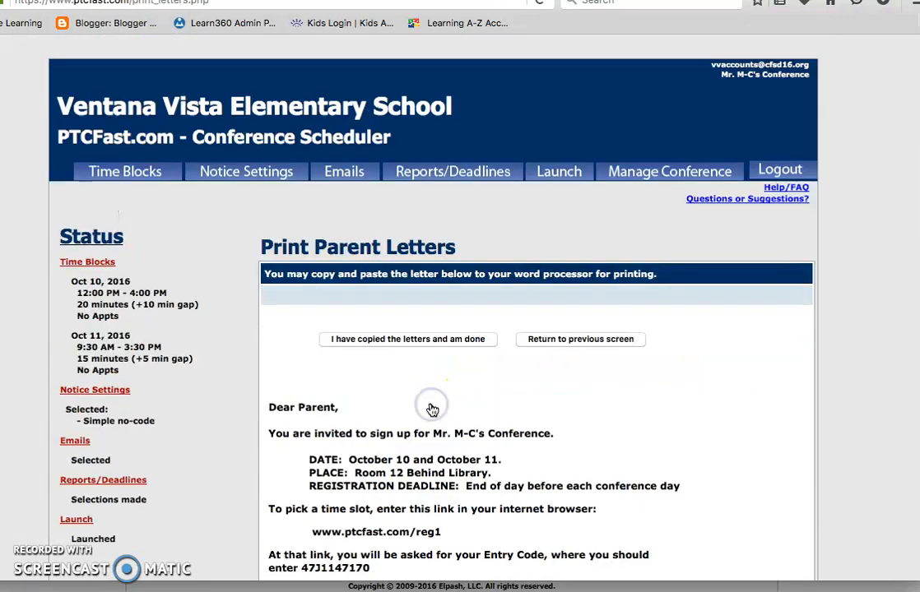
scroll(575, 281, down, 3)
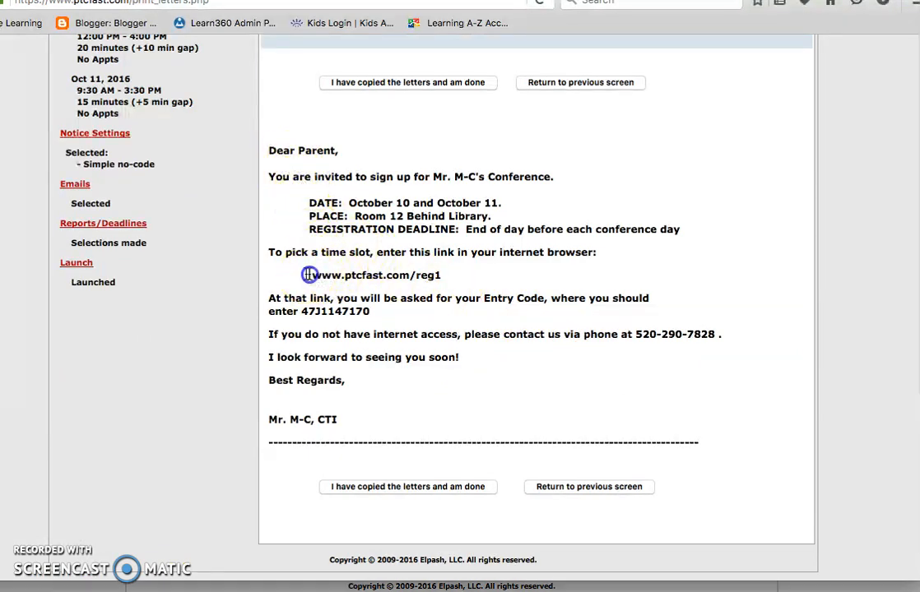
double_click(360, 276)
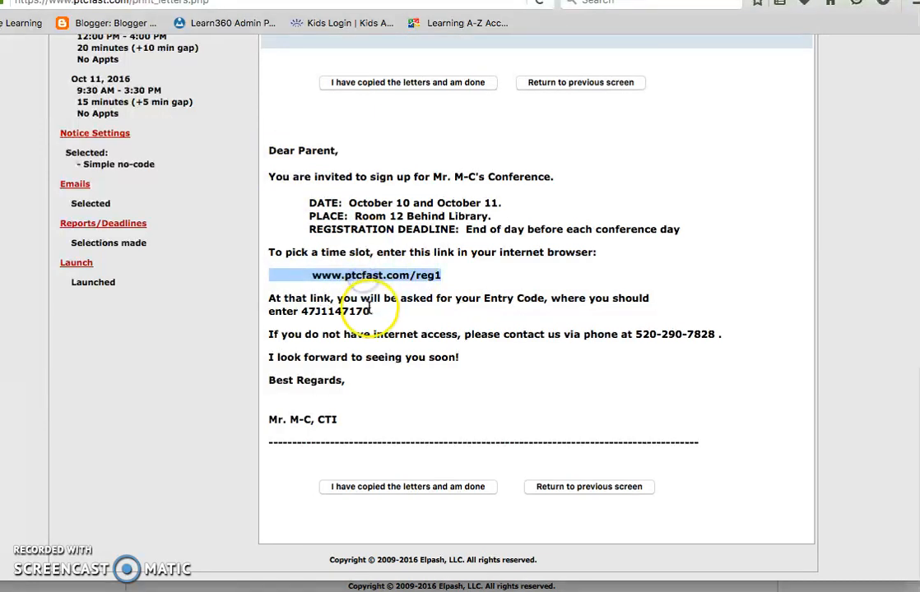
Step: Highlight the entry code in the parent letter and return to the letter options
triple_click(365, 312)
click(367, 312)
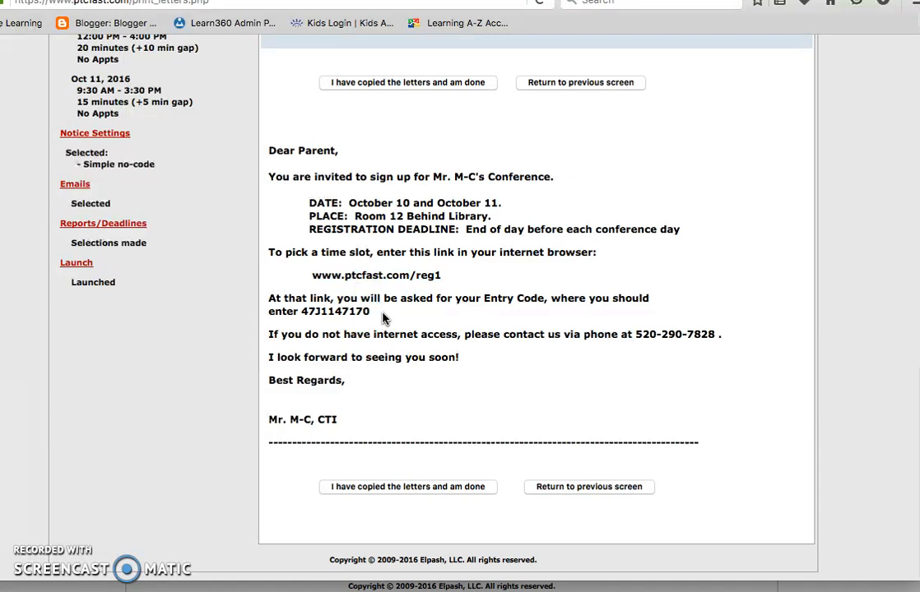
click(579, 487)
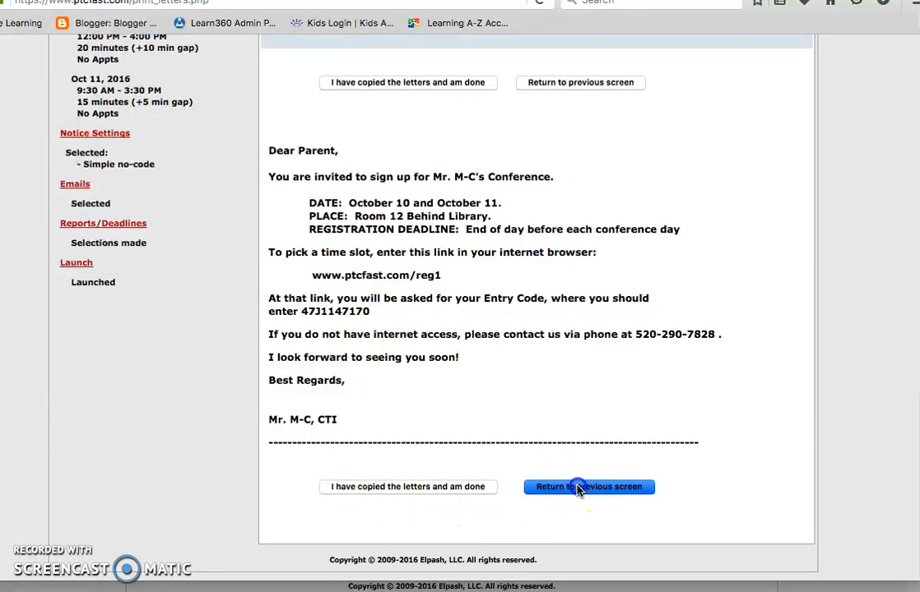
Step: Return to the conference management page and examine its account options for conference oversight, parent special requests, reports and the school web page
scroll(579, 491, down, 1)
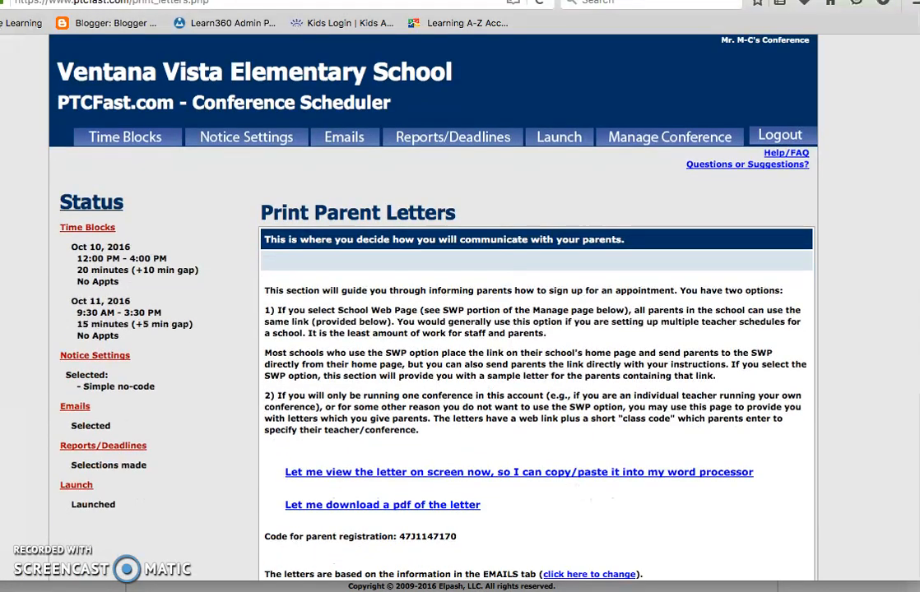
scroll(421, 436, down, 2)
click(405, 443)
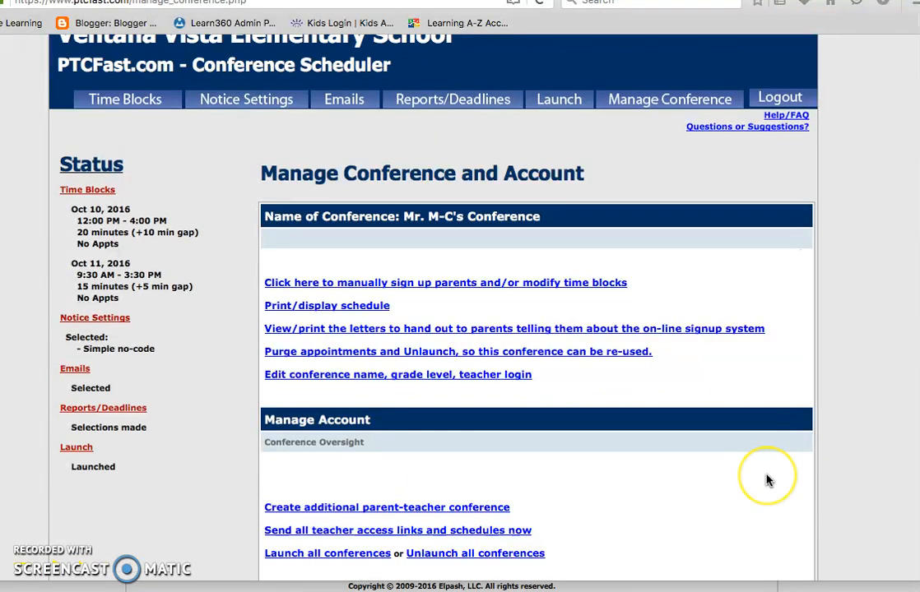
scroll(708, 480, down, 1)
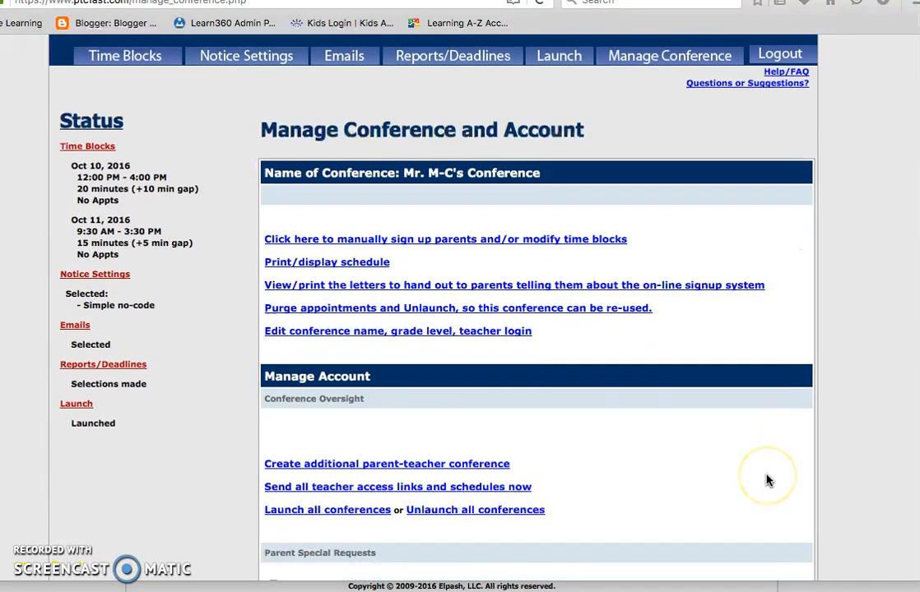
scroll(766, 481, down, 10)
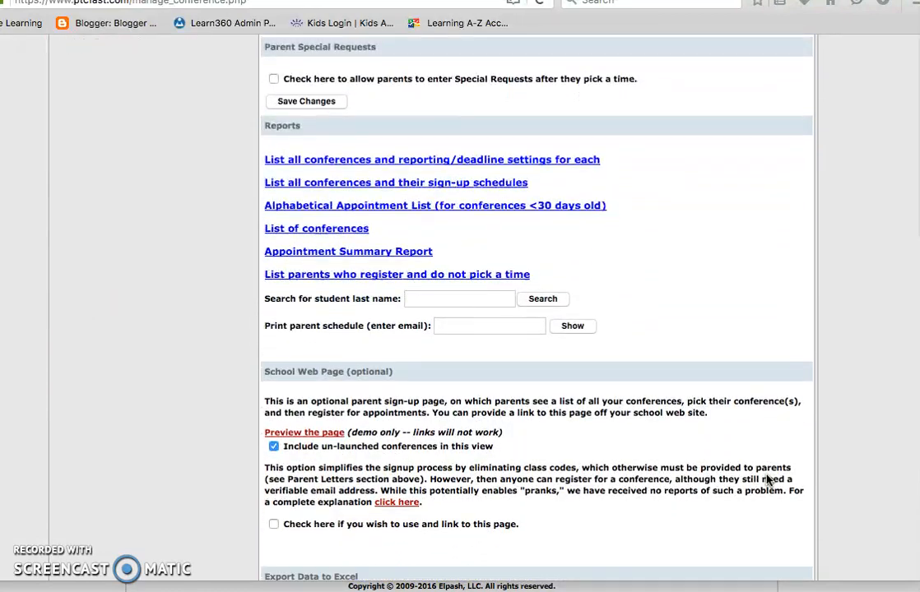
scroll(766, 481, down, 3)
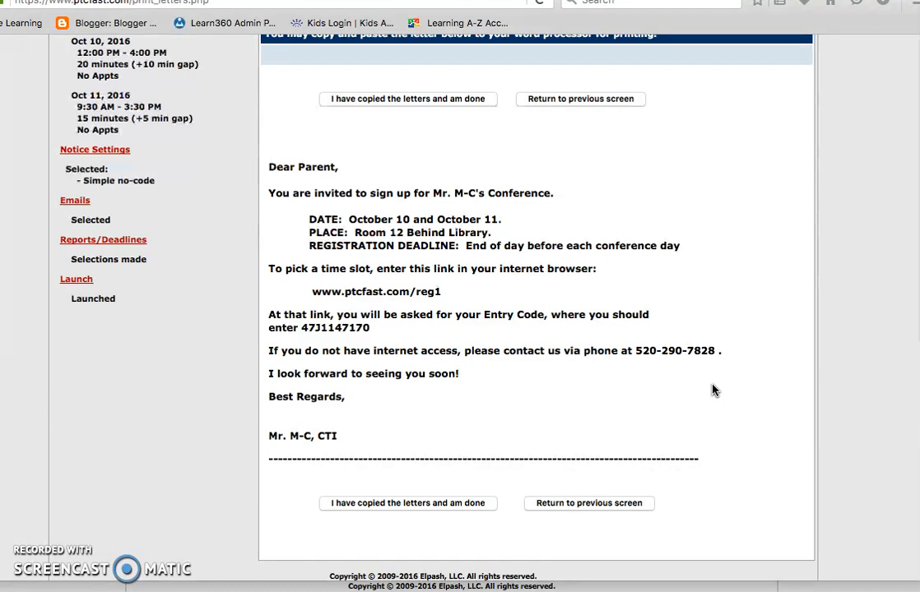
triple_click(340, 293)
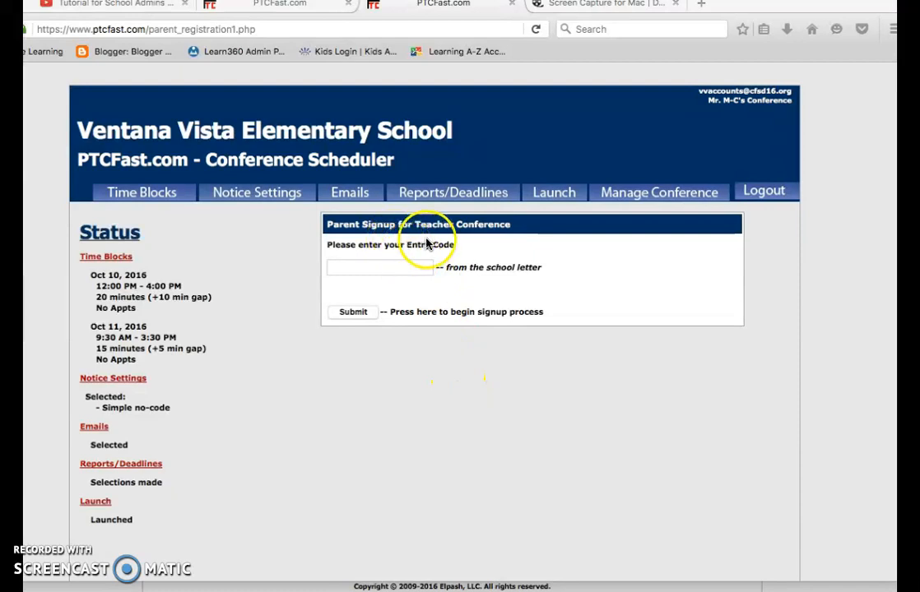
click(401, 269)
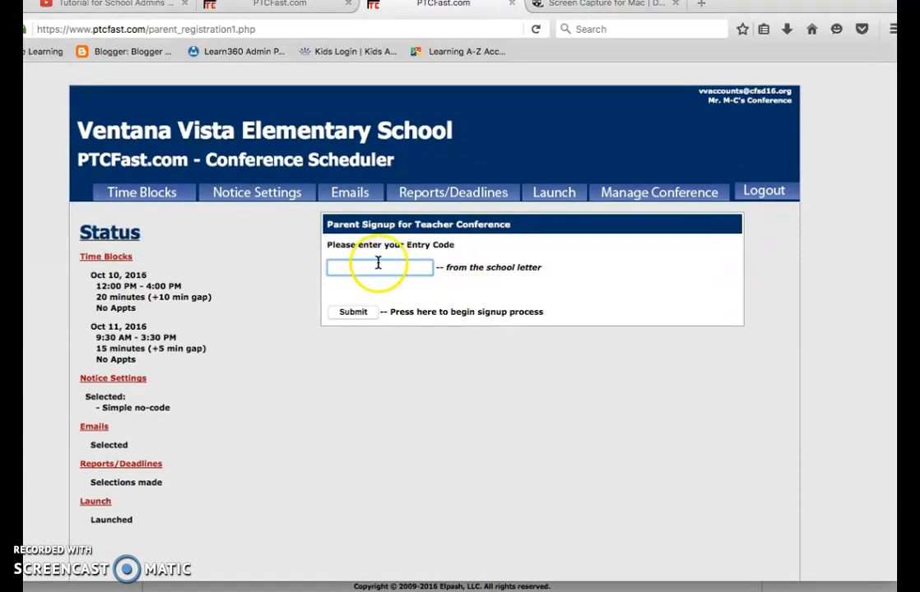
click(300, 12)
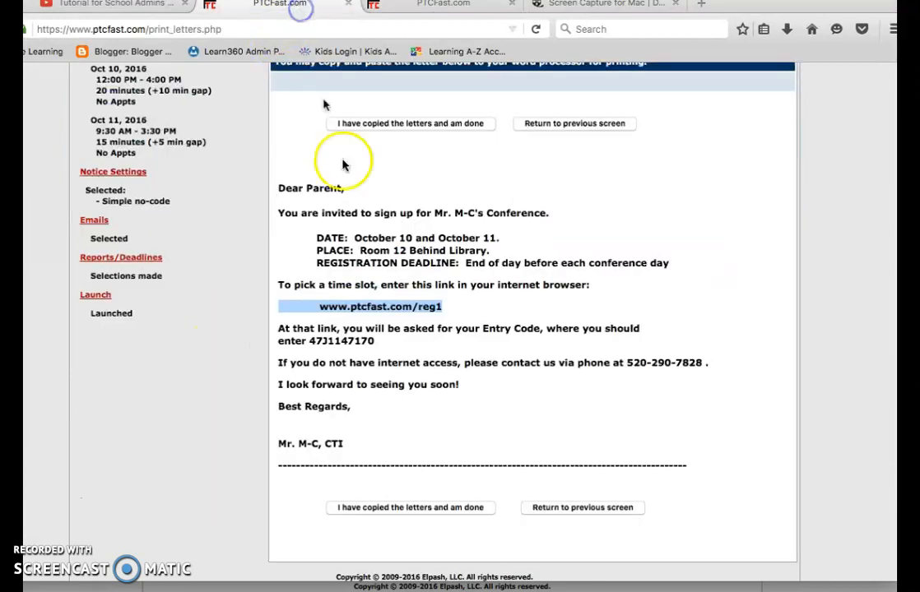
drag(305, 340, 364, 340)
triple_click(364, 340)
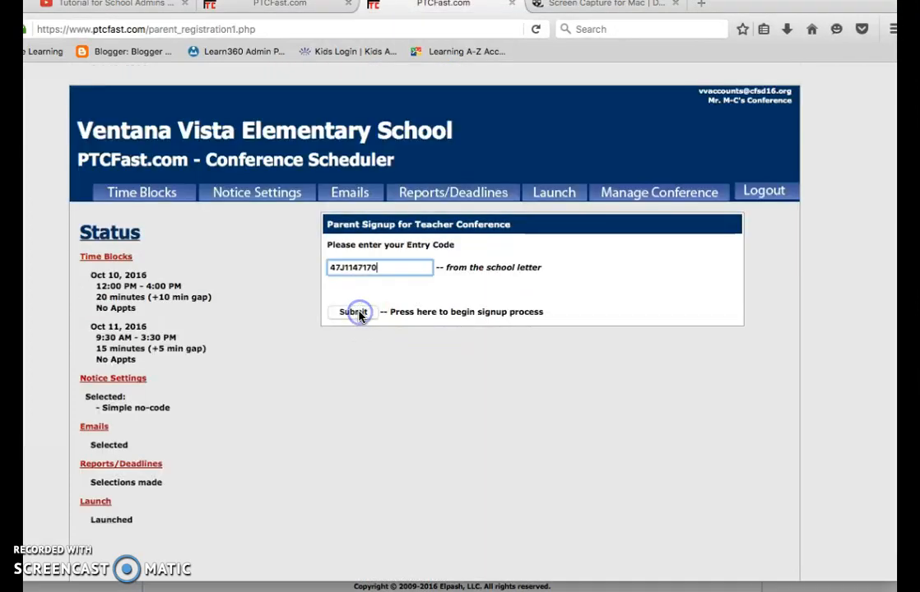
click(356, 313)
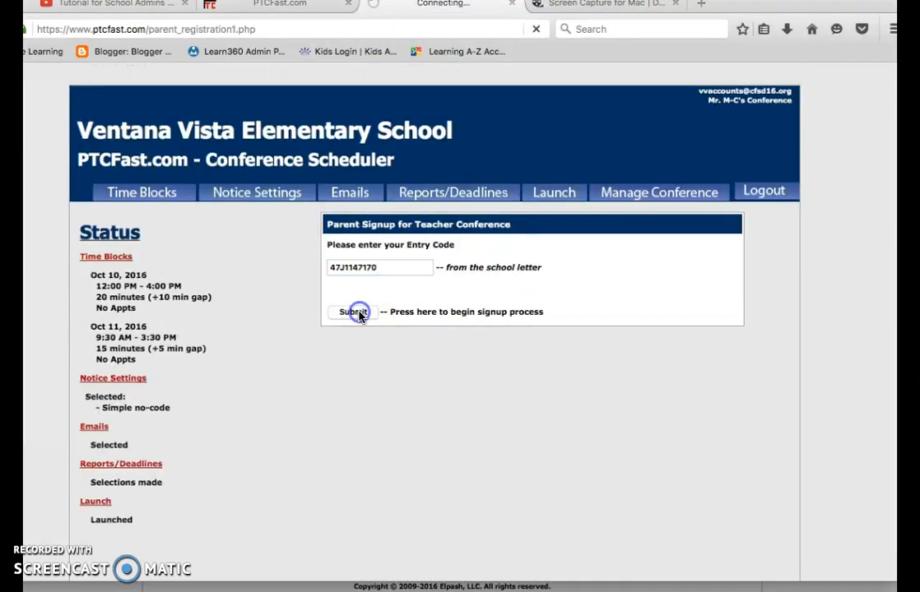
Step: Fill in the sign-up form with the student's name, the parent's name and the confirmed e-mail address, leaving the phone blank, and submit it
scroll(531, 349, down, 3)
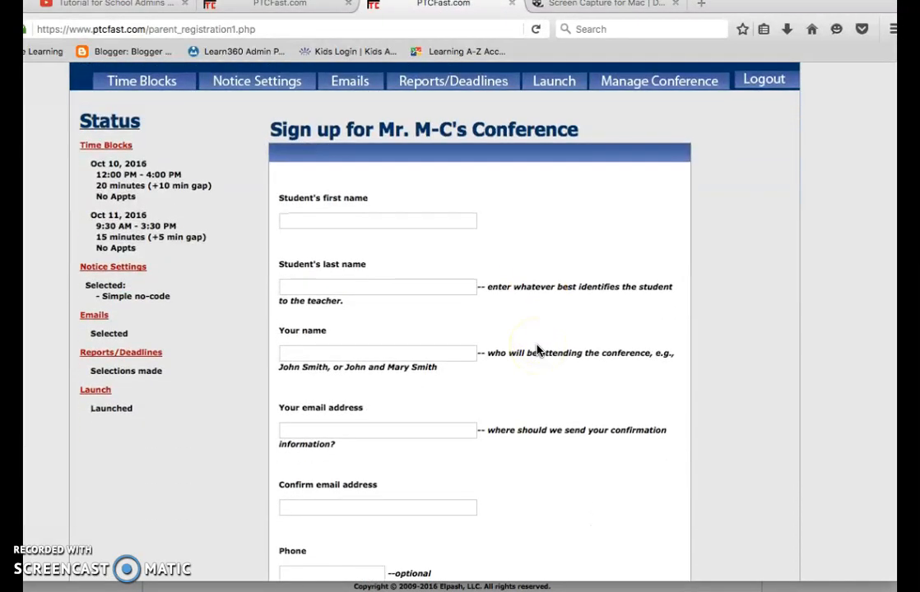
scroll(536, 351, down, 1)
scroll(536, 350, down, 1)
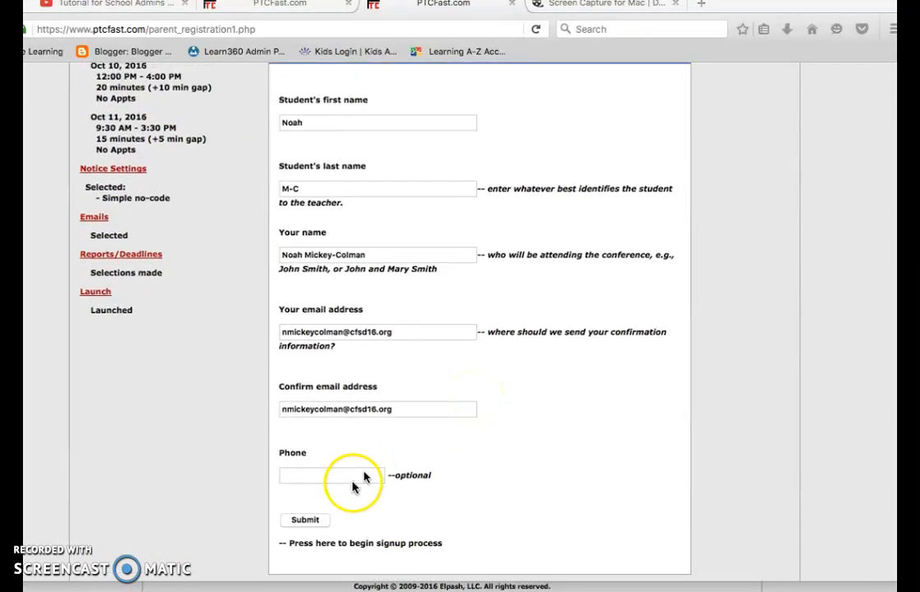
click(310, 519)
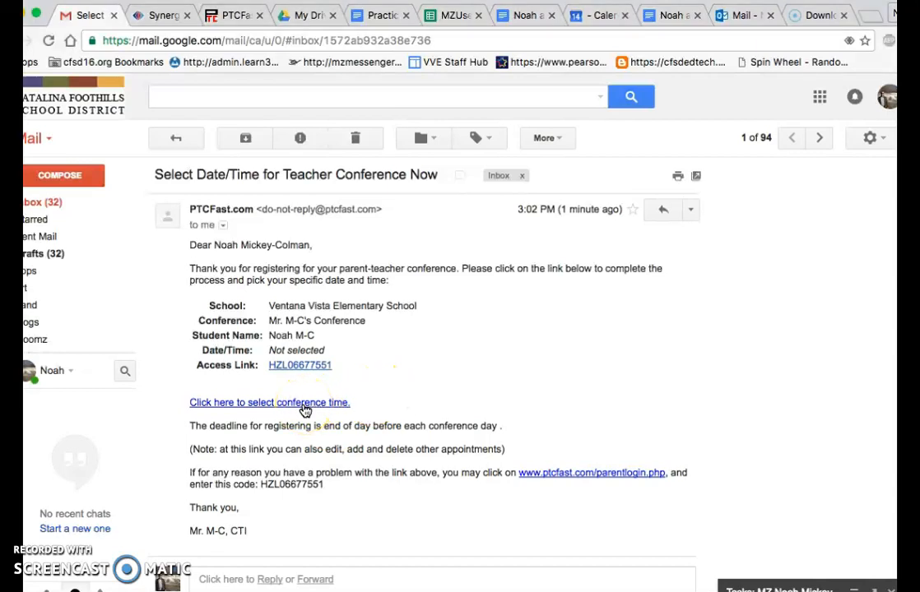
Step: Follow the conference time link in the PTCFast e-mail in Gmail, book the Monday, October 10, 12:00 PM appointment and confirm the selection
click(304, 405)
scroll(303, 409, down, 3)
scroll(511, 364, down, 2)
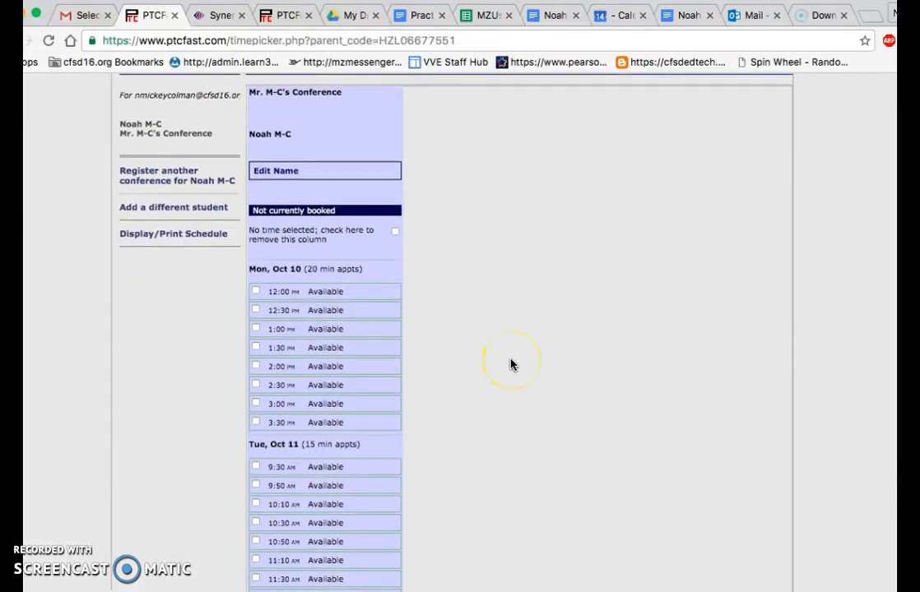
click(255, 292)
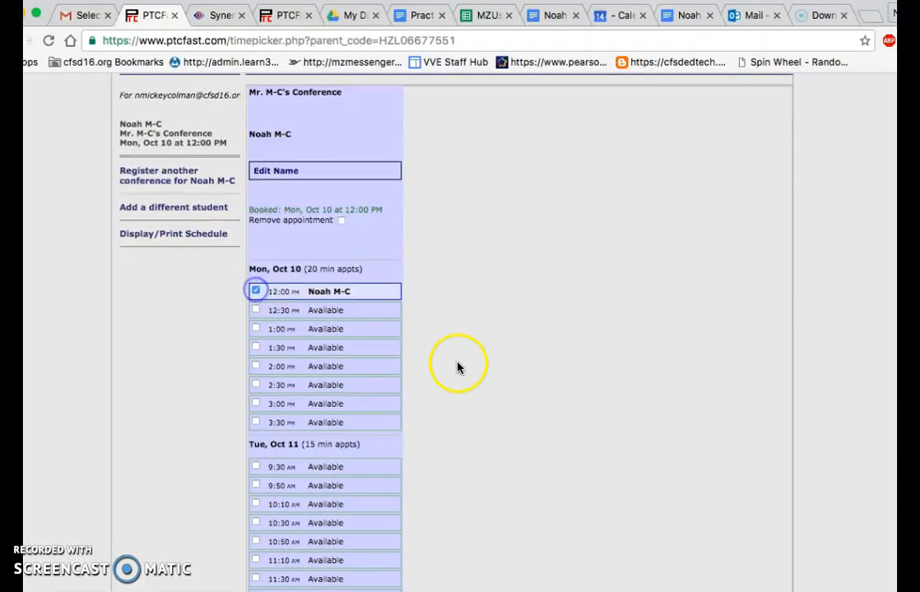
scroll(458, 369, down, 10)
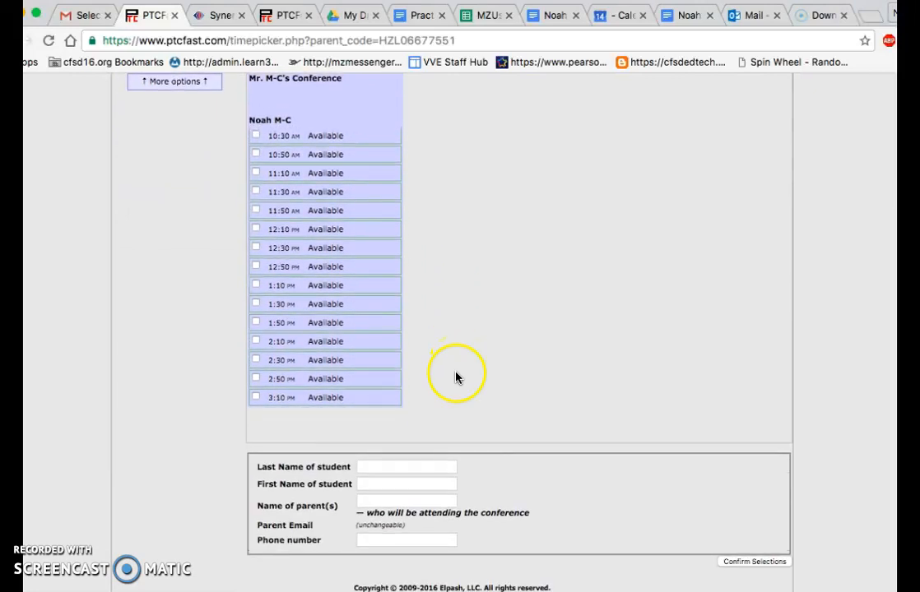
click(728, 565)
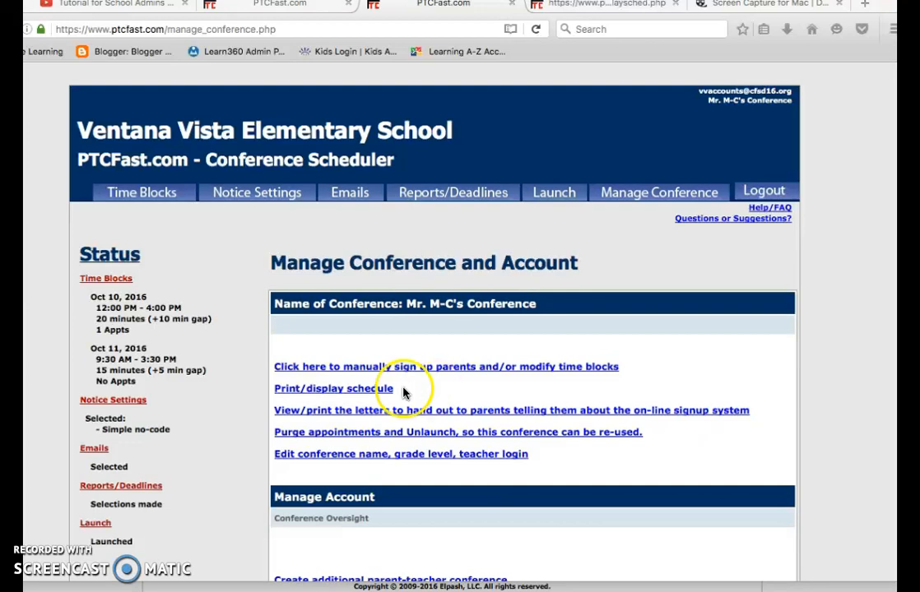
Step: Display the printable appointment schedule for the conference in PTCFast
click(368, 389)
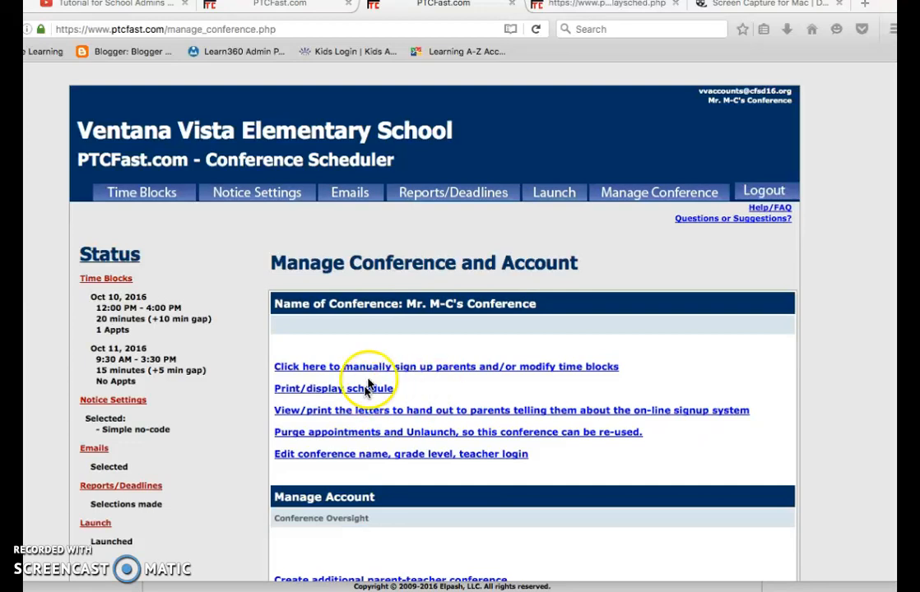
click(611, 6)
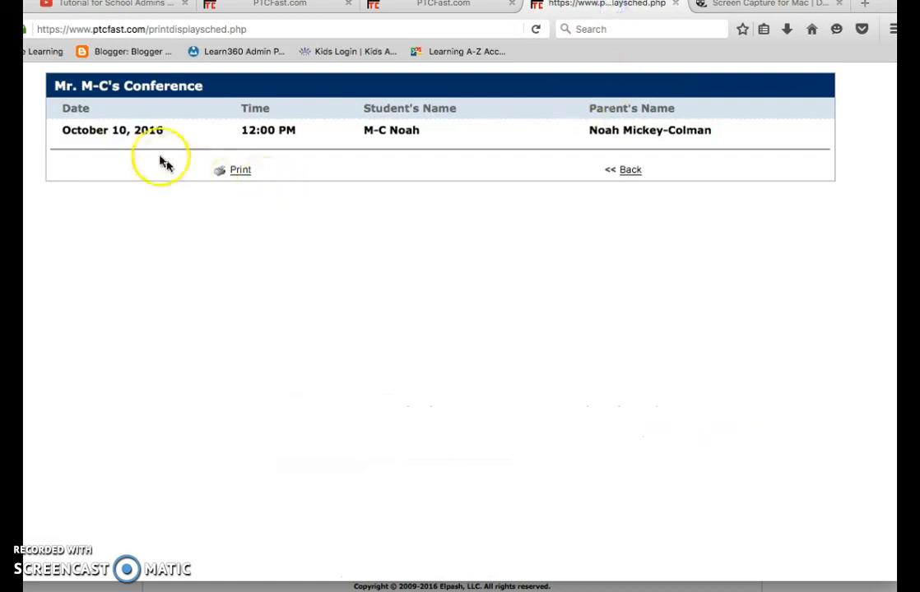